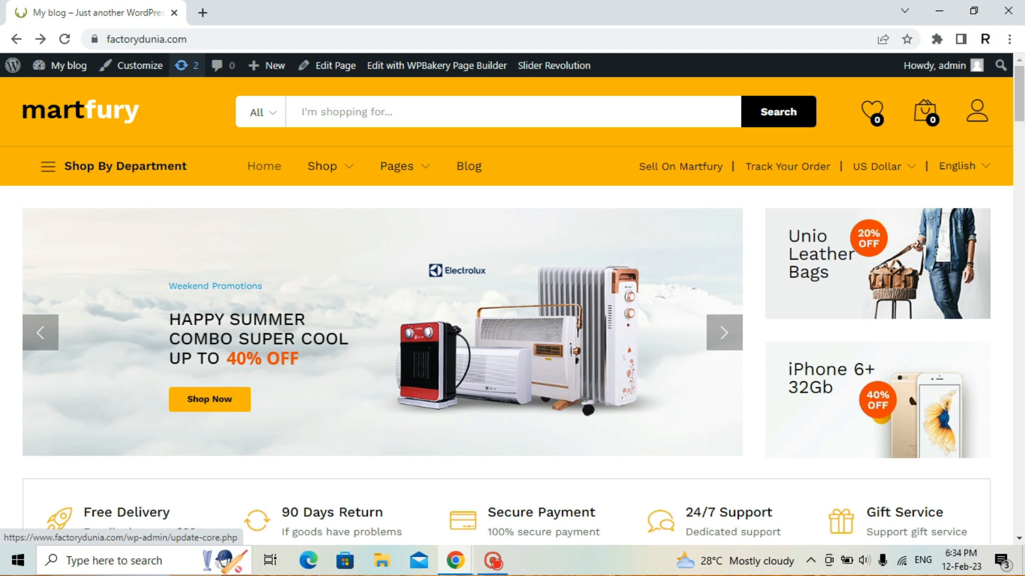
Update all plugins with new versions available, Akismet Anti-Spam and Limit Login Attempts Reloaded, from the WordPress updates page.
click(186, 65)
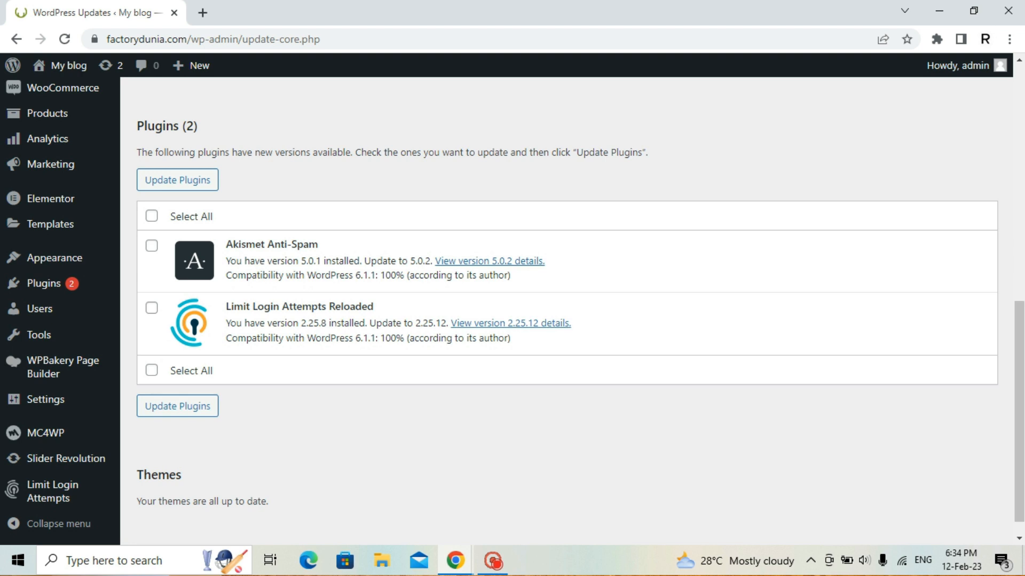
click(152, 217)
click(177, 180)
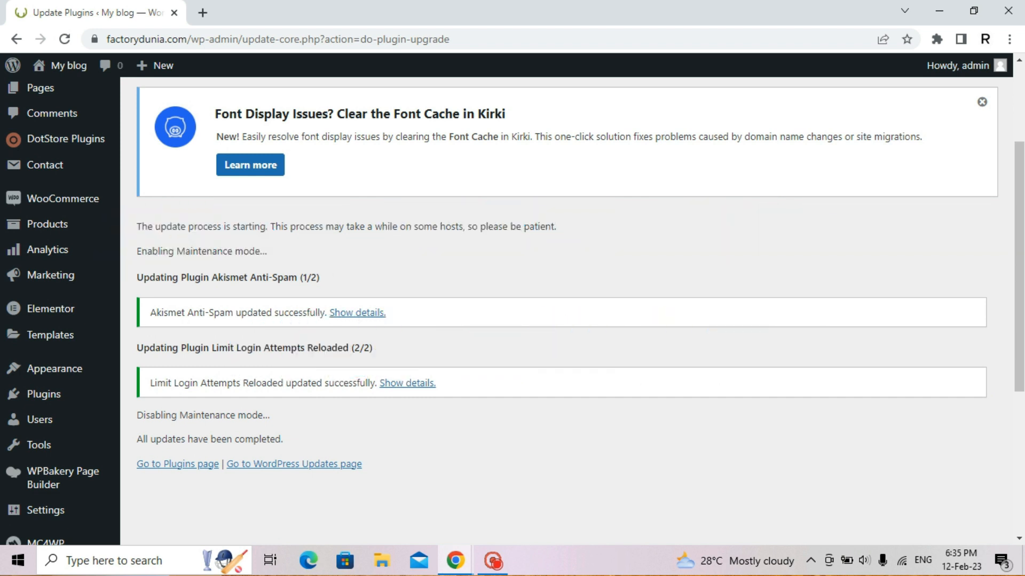
Search the WordPress plugin directory for "cache" to find a plugin to add.
mouse_move(44, 394)
click(155, 417)
click(884, 304)
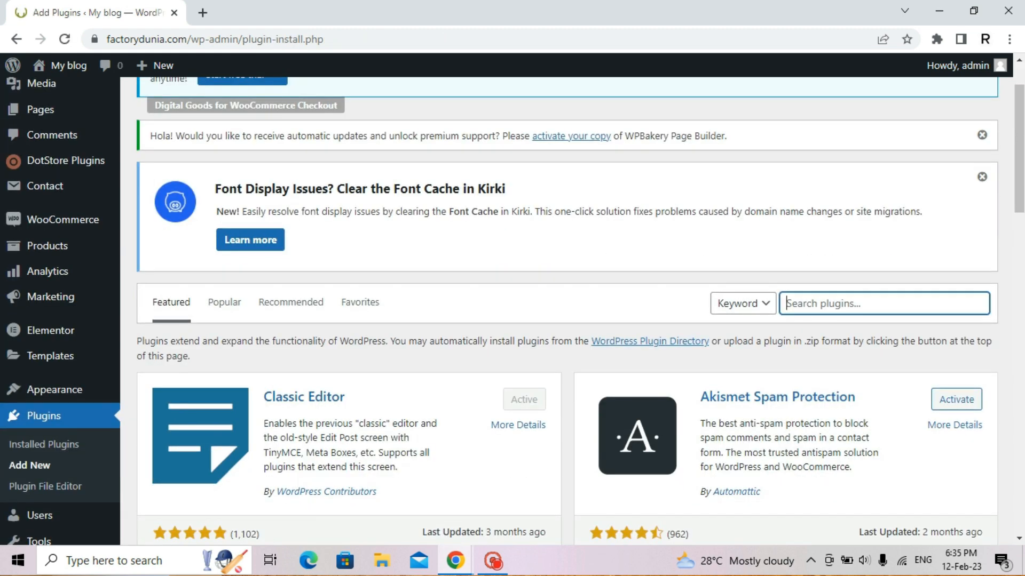
text(cache)
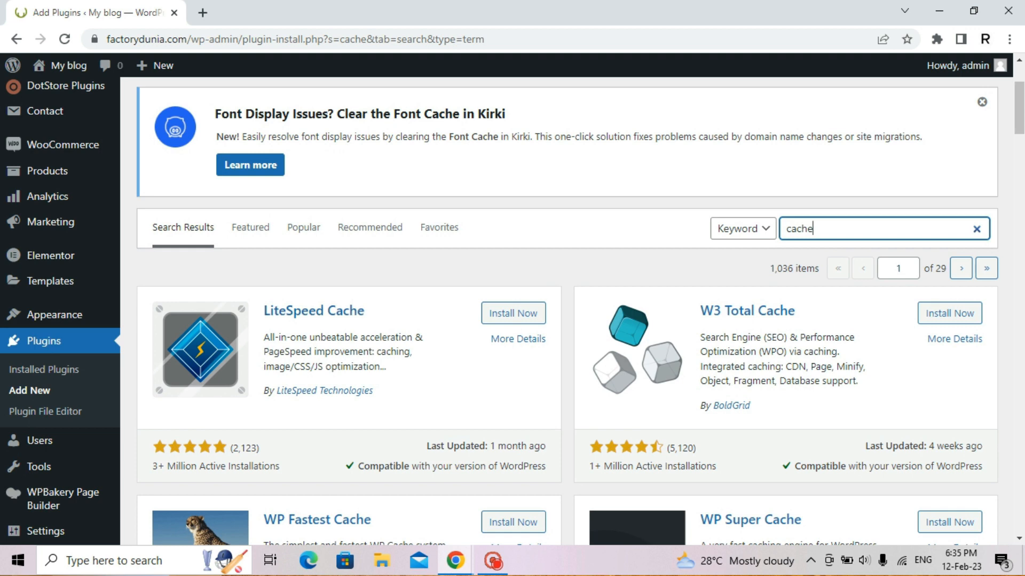
Install and activate the WP Super Cache plugin from the search results.
scroll(565, 310, down, 1)
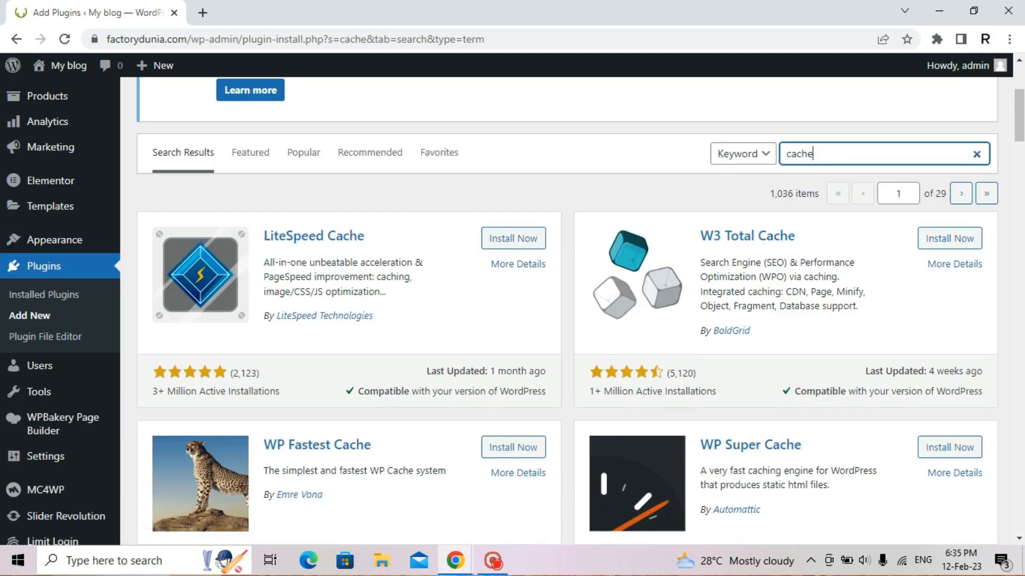
scroll(566, 309, down, 1)
scroll(566, 310, down, 1)
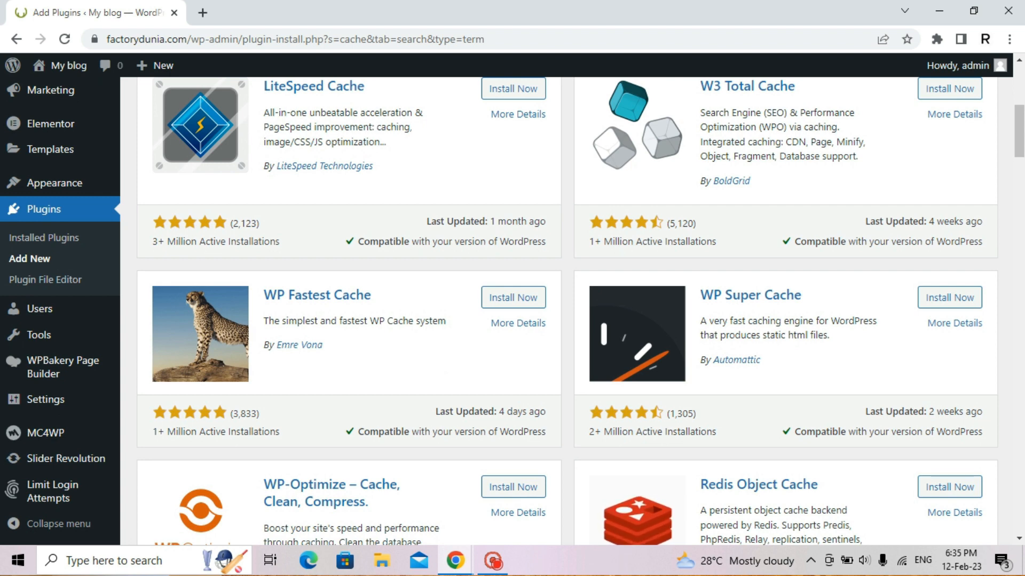
scroll(566, 310, up, 1)
scroll(566, 309, down, 1)
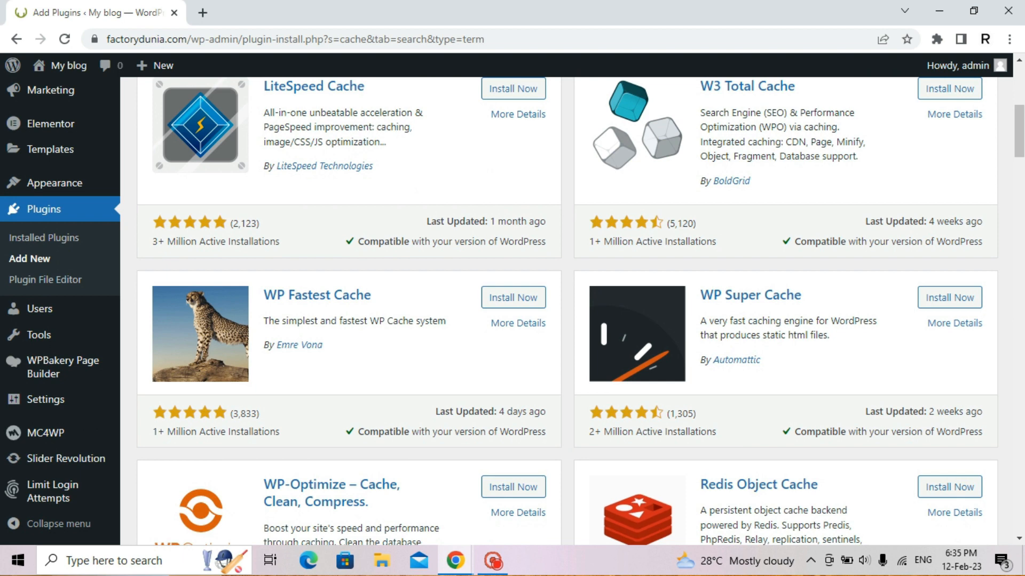
click(950, 297)
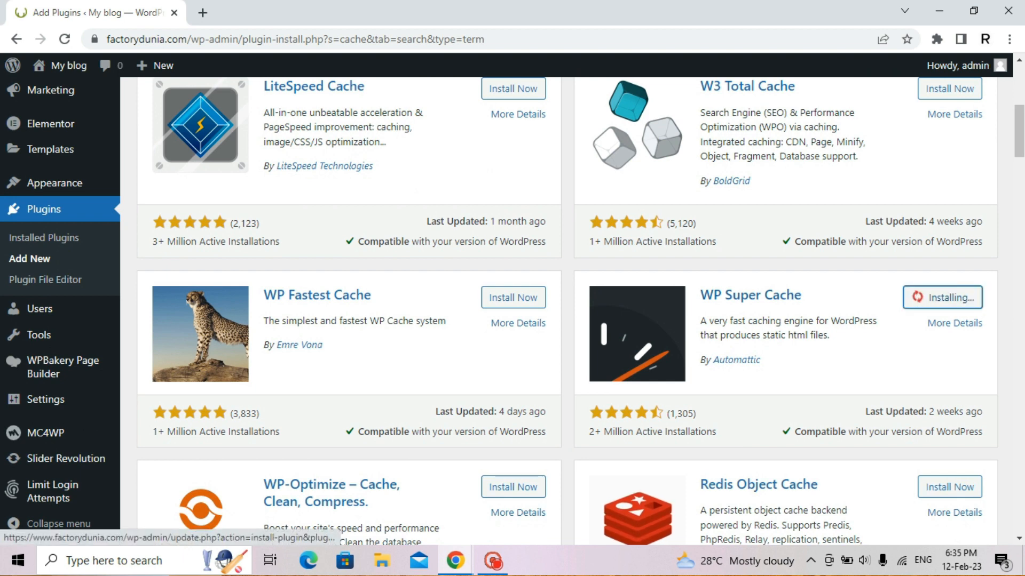
click(957, 297)
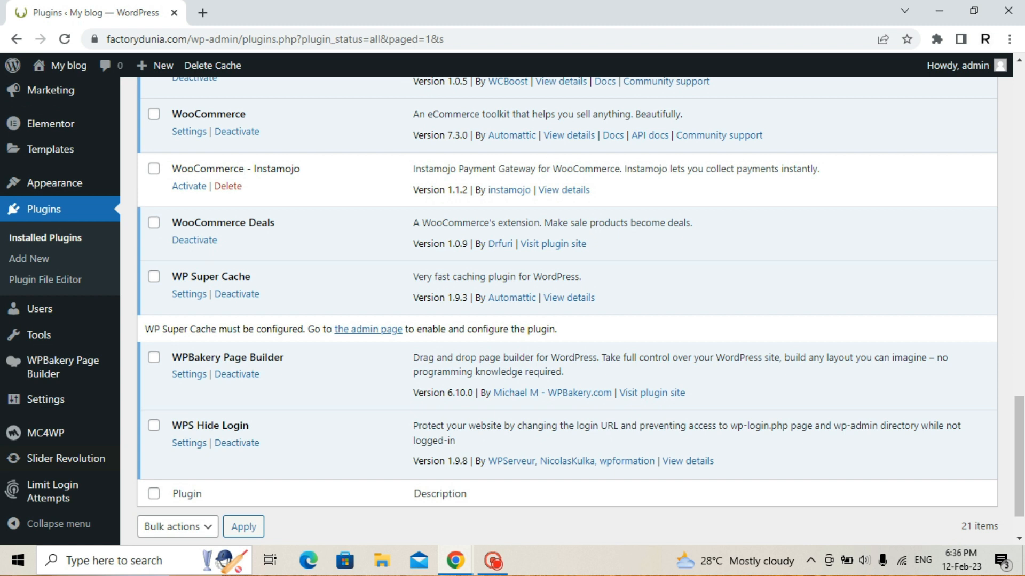
Set Caching to "Caching On (Recommended)" in the WP Super Cache settings and update the status.
mouse_move(46, 399)
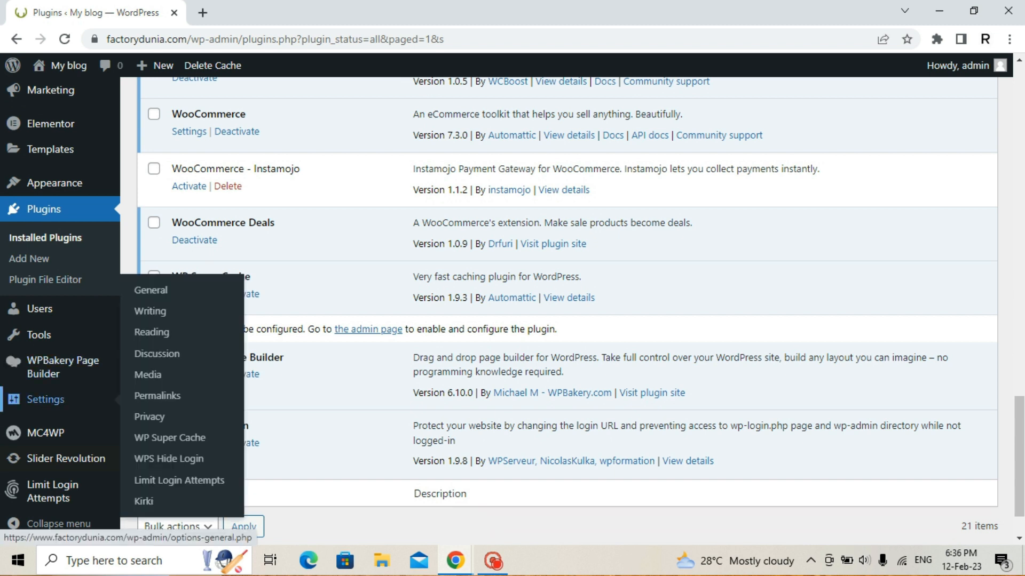
click(170, 438)
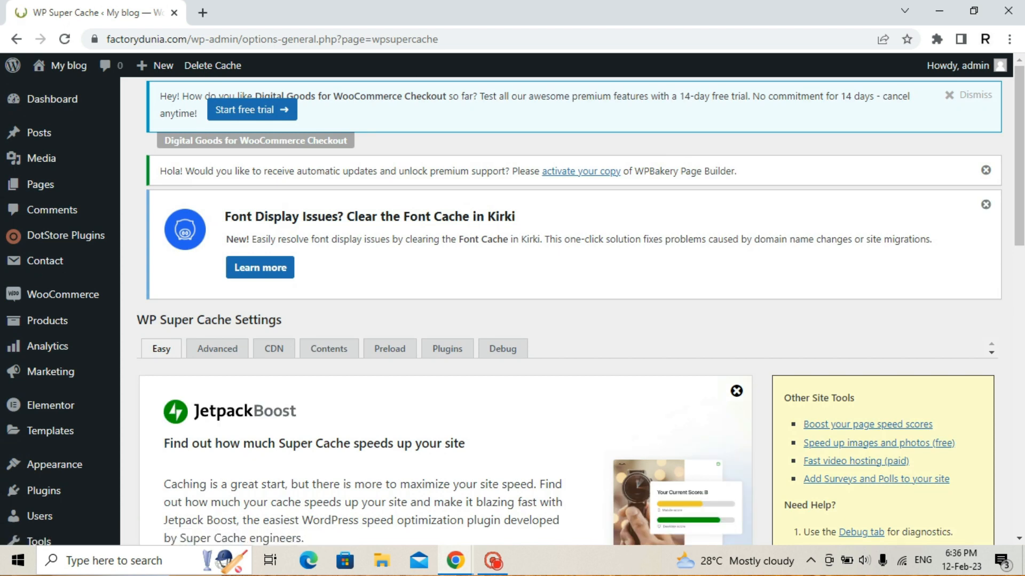
scroll(568, 313, down, 7)
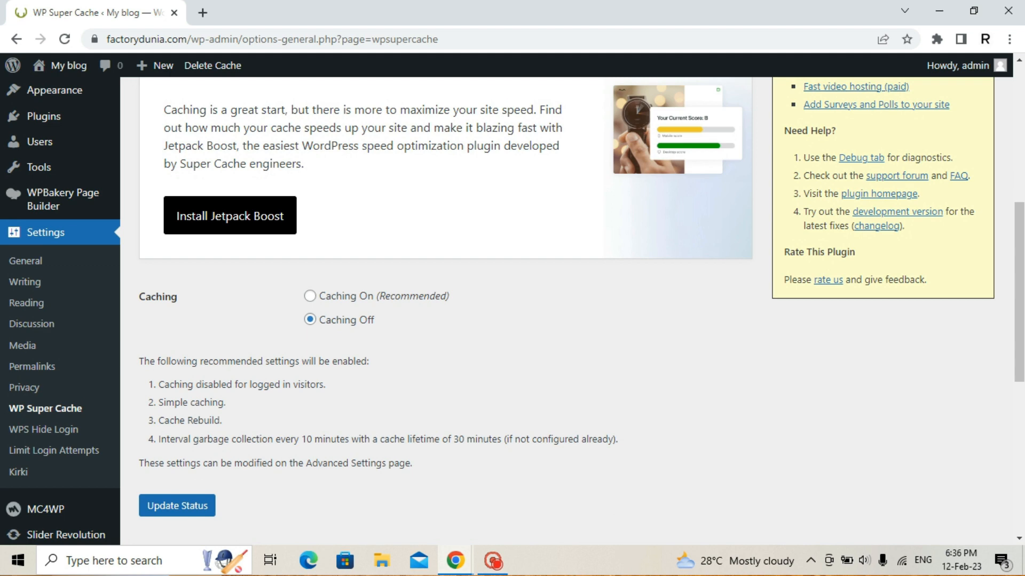
click(310, 295)
scroll(310, 296, down, 3)
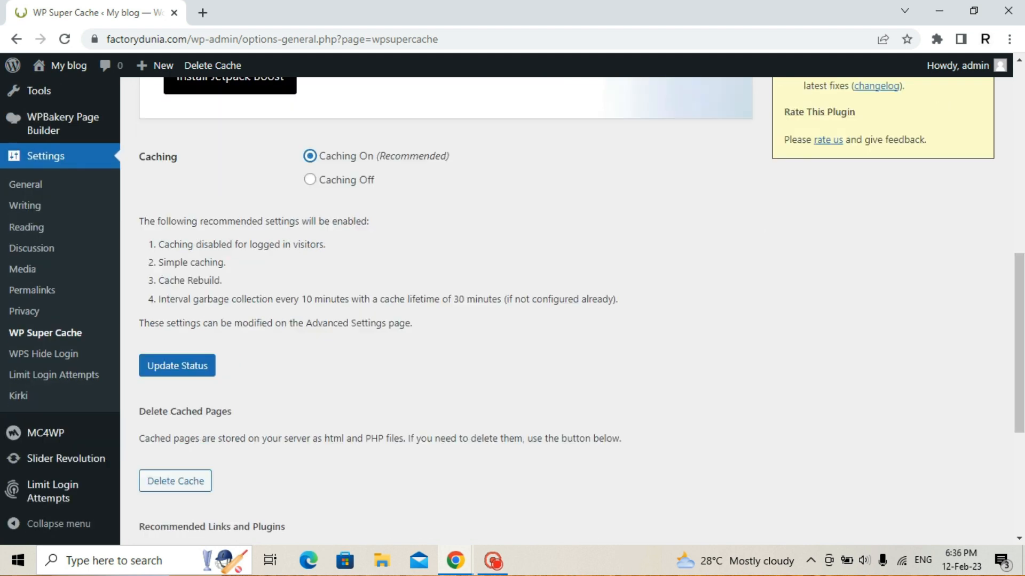
click(177, 356)
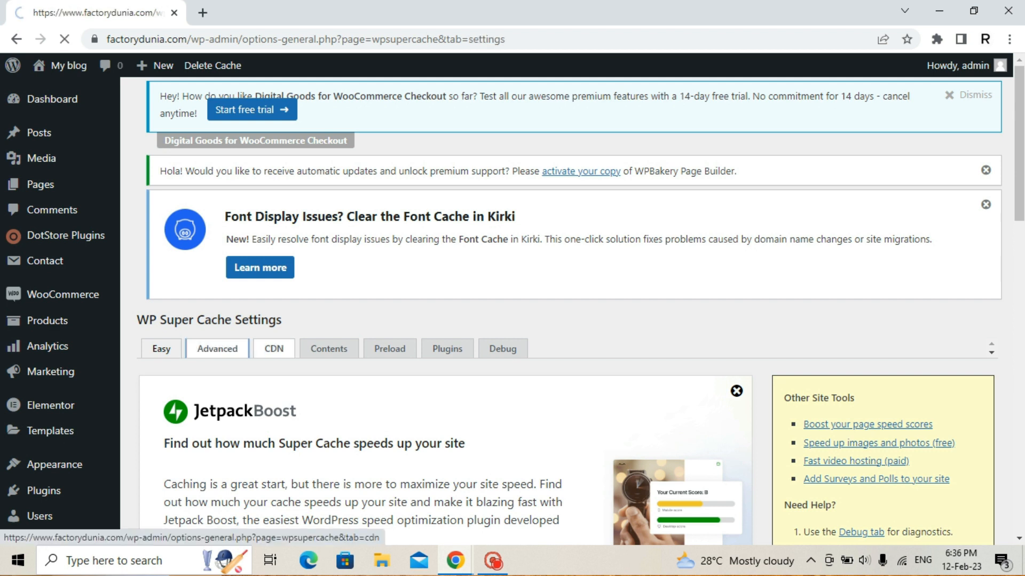
Review the advanced WP Super Cache settings, including cache delivery method, cache restrictions, miscellaneous and advanced options.
click(218, 348)
scroll(560, 309, down, 5)
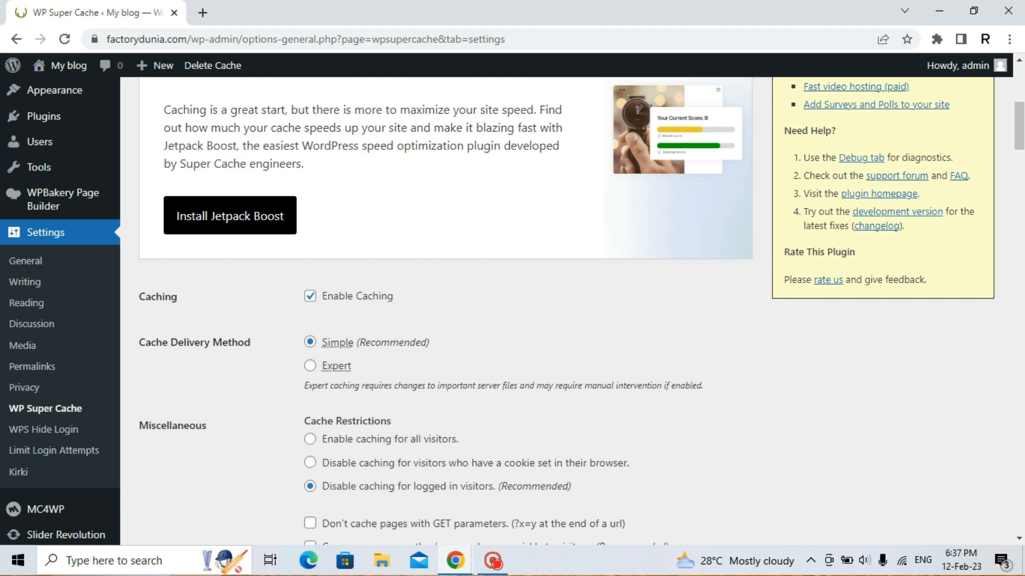
scroll(560, 309, down, 2)
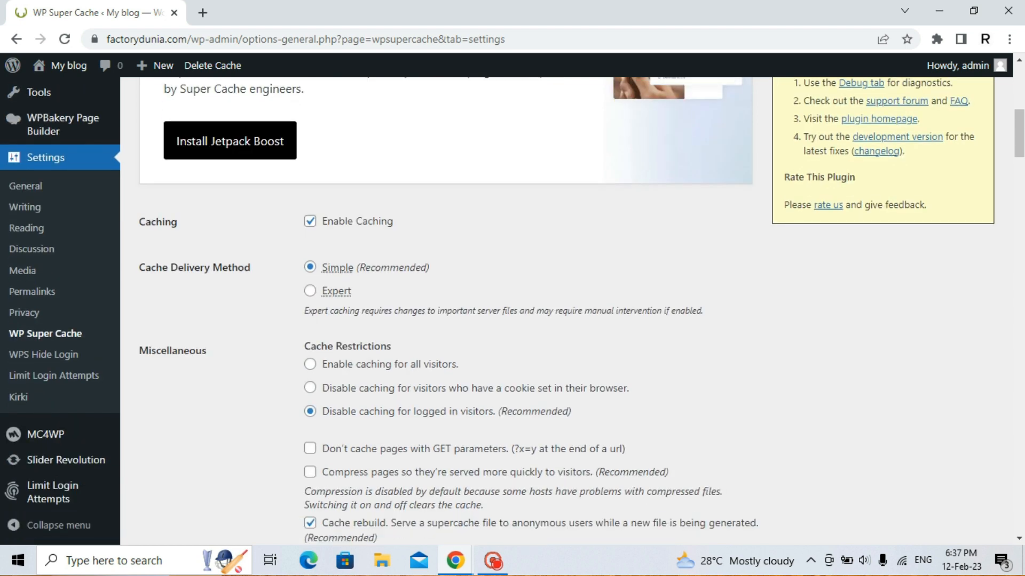
scroll(560, 310, down, 5)
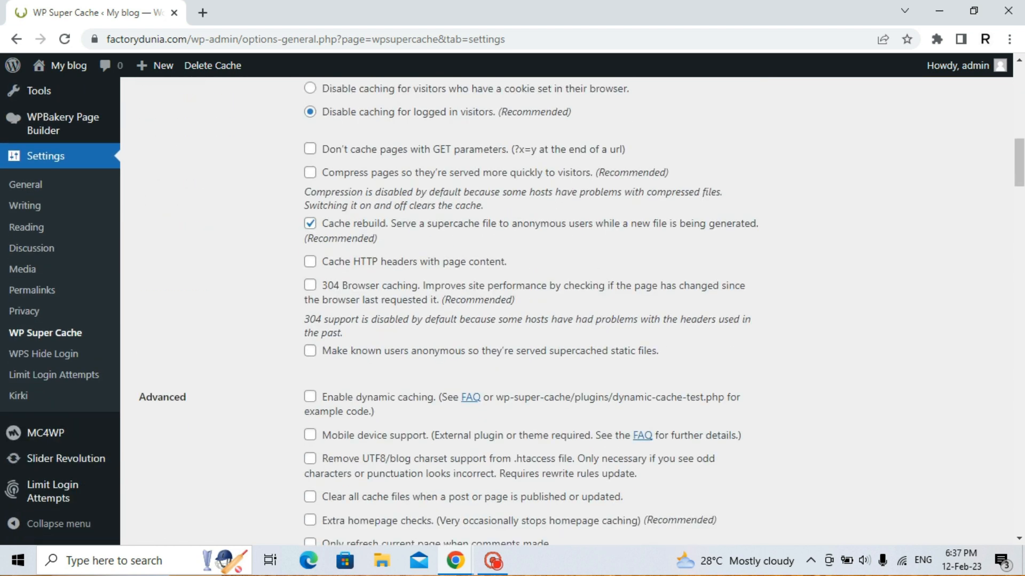
scroll(560, 309, down, 4)
scroll(560, 309, up, 12)
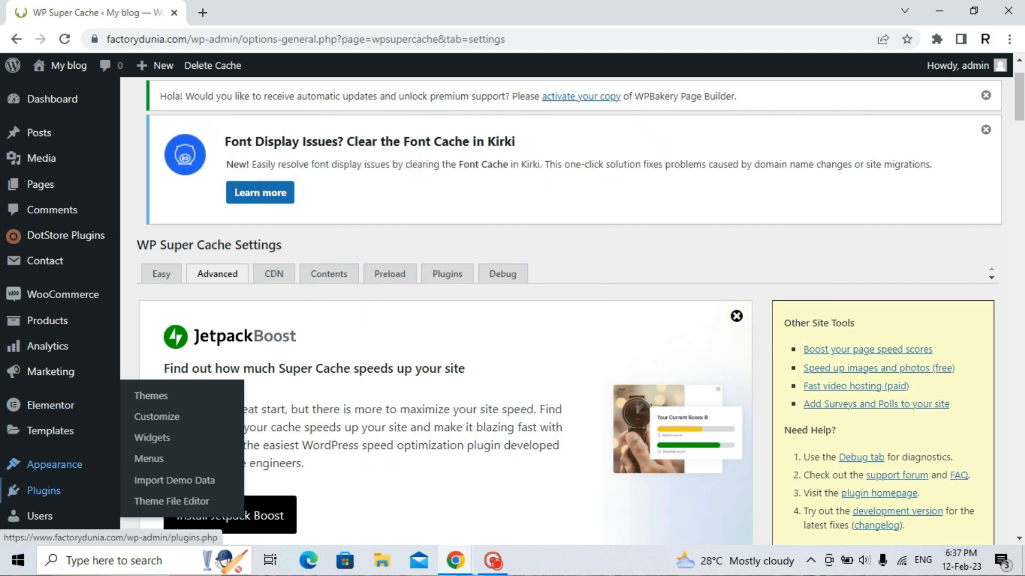
scroll(53, 426, down, 2)
scroll(53, 426, up, 3)
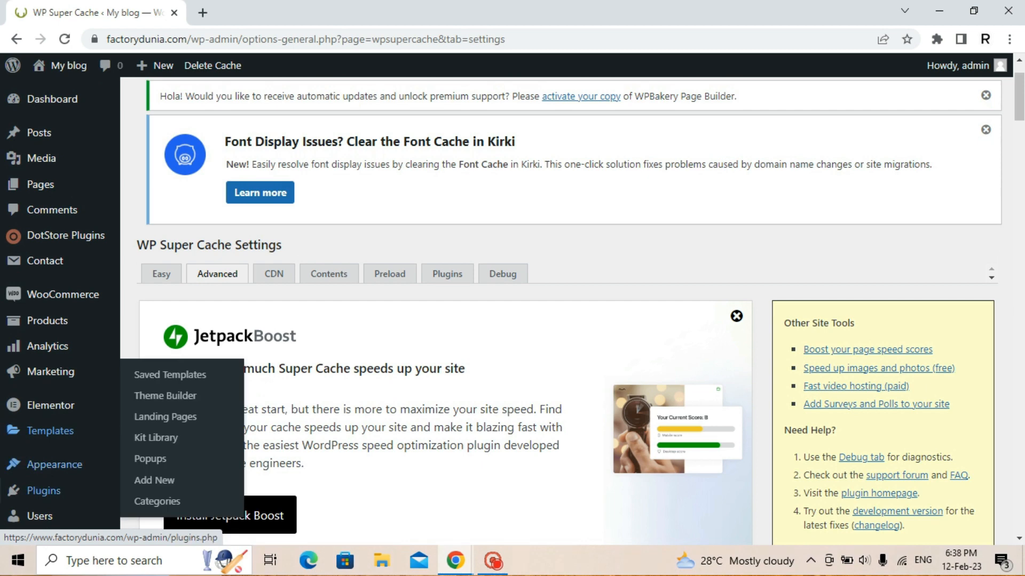
Go through the installed plugins and delete the inactive Akismet Anti-Spam plugin, confirming the deletion.
click(168, 458)
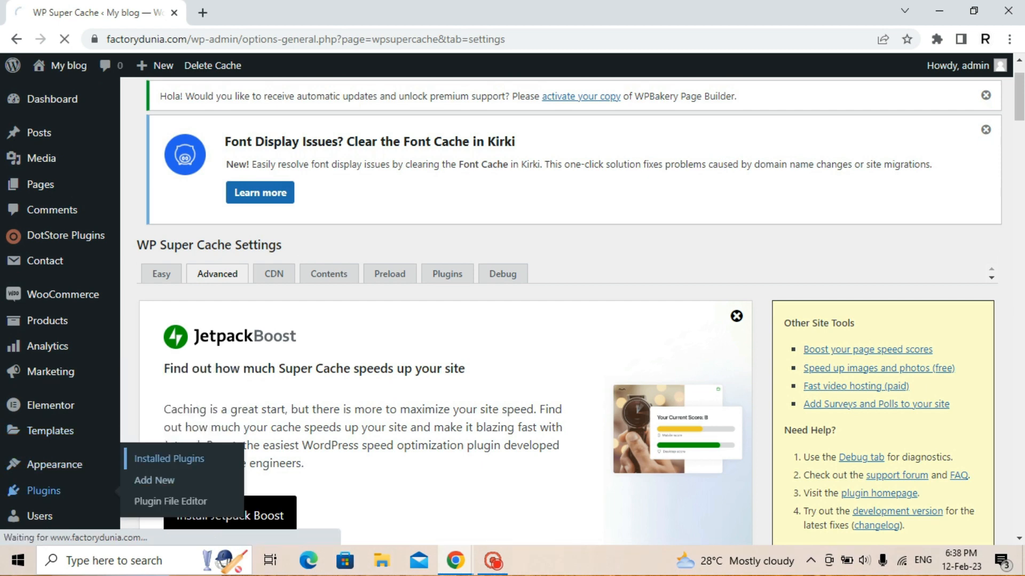
scroll(565, 310, down, 5)
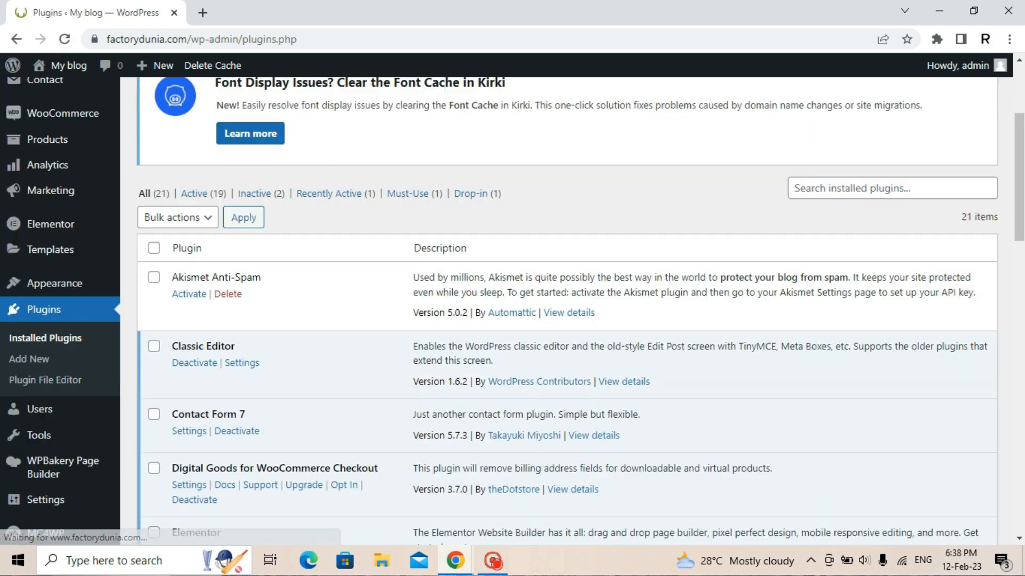
scroll(566, 309, down, 15)
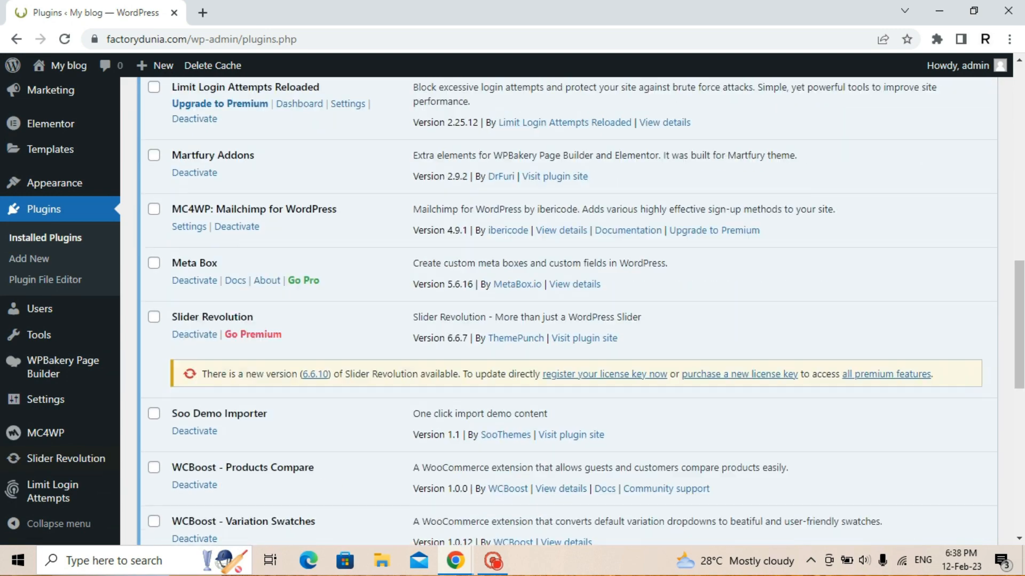
scroll(565, 309, down, 4)
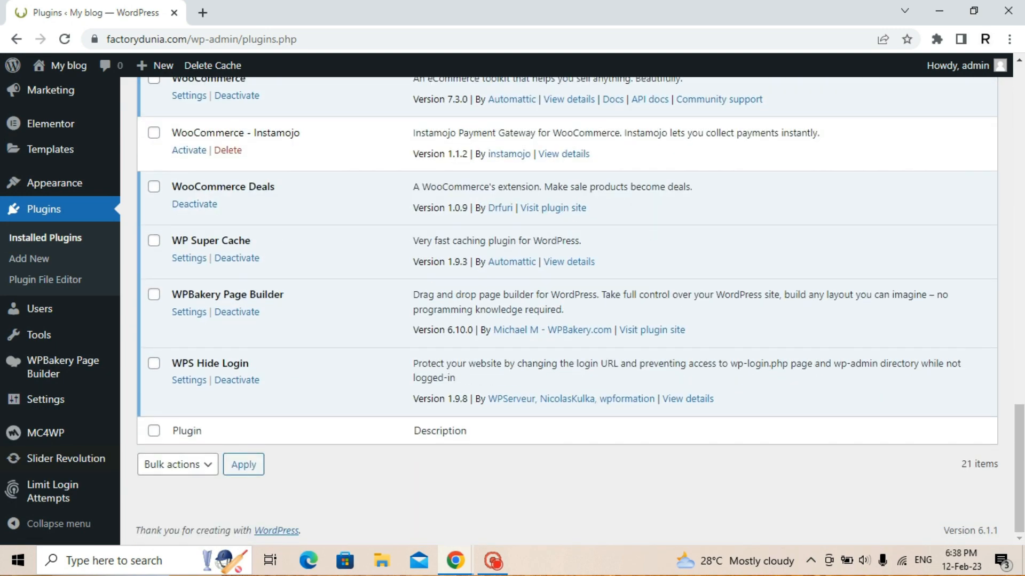
scroll(566, 310, up, 7)
scroll(566, 310, up, 14)
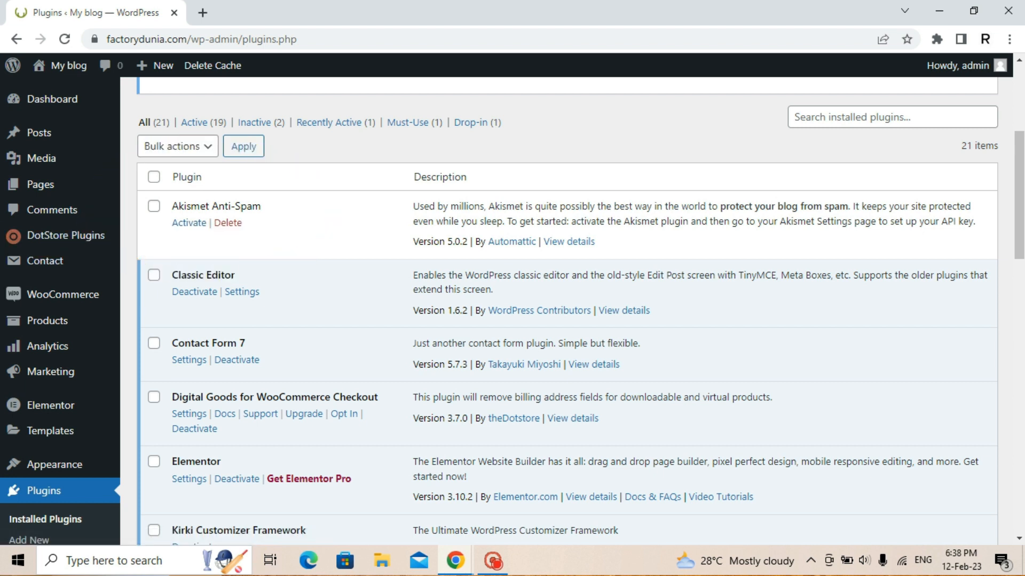
click(228, 223)
key(Return)
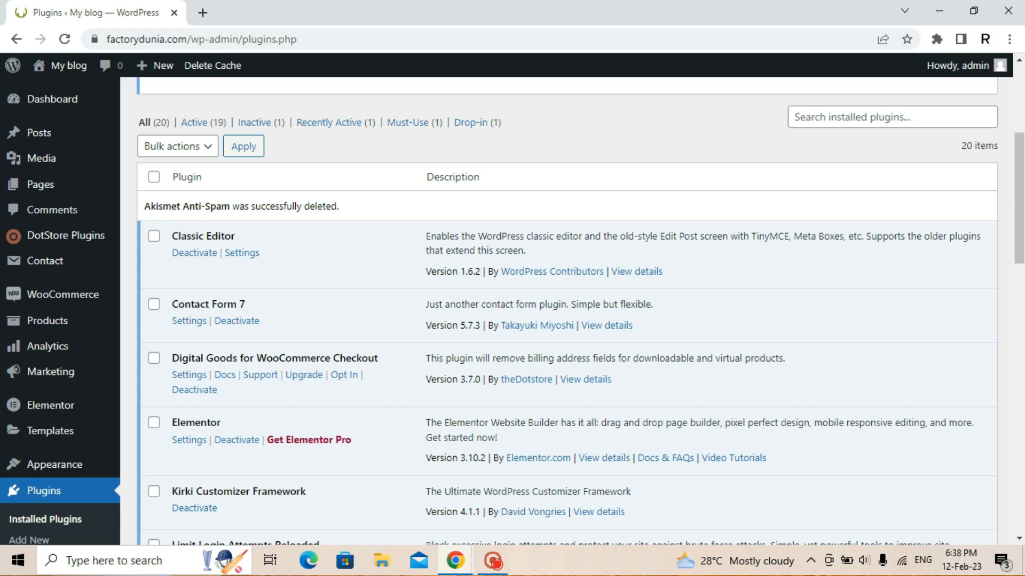
Search the WordPress plugin directory for "optimize images" to find an image compression plugin.
scroll(552, 213, down, 9)
scroll(551, 213, up, 4)
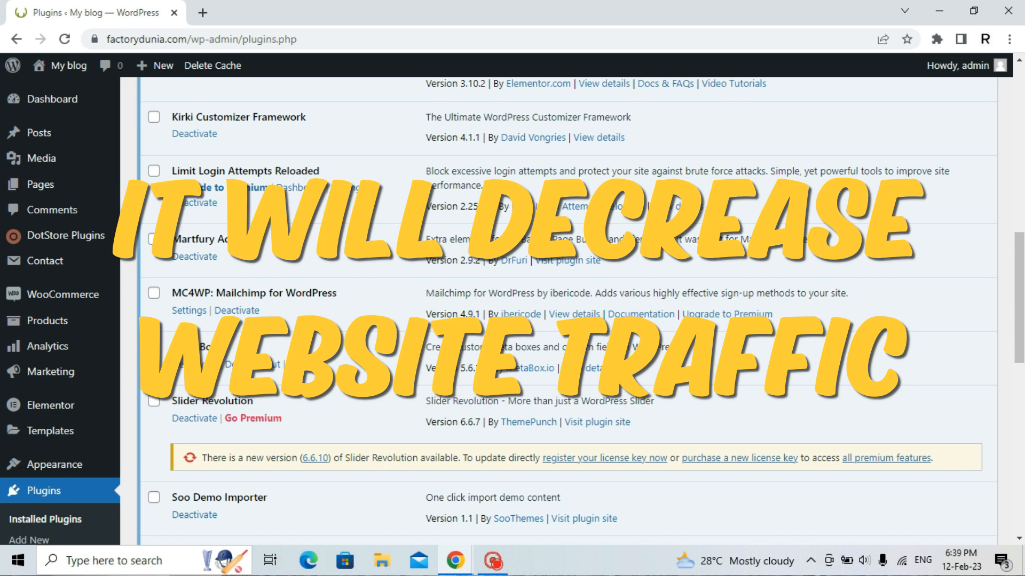
scroll(566, 310, down, 1)
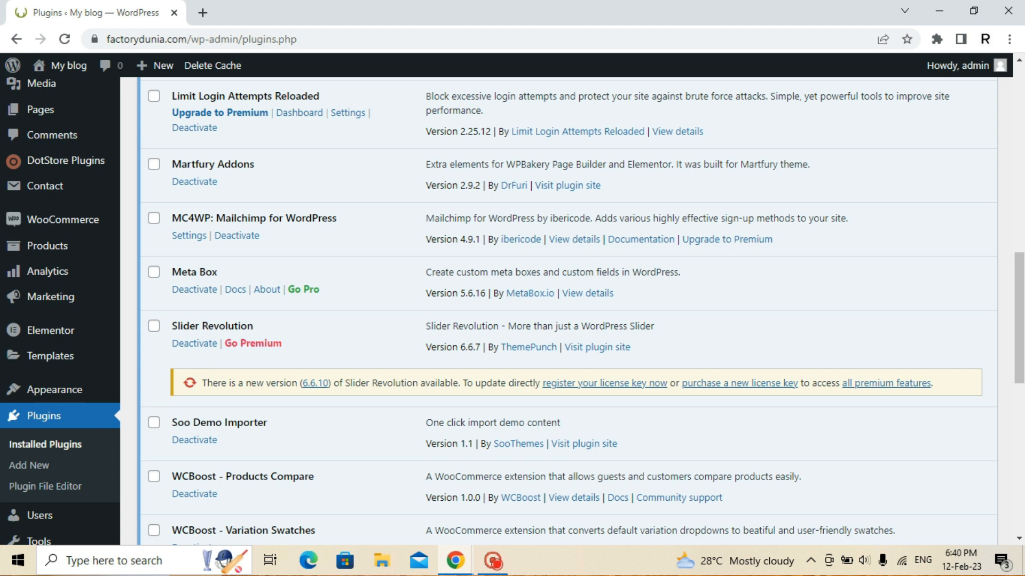
click(29, 465)
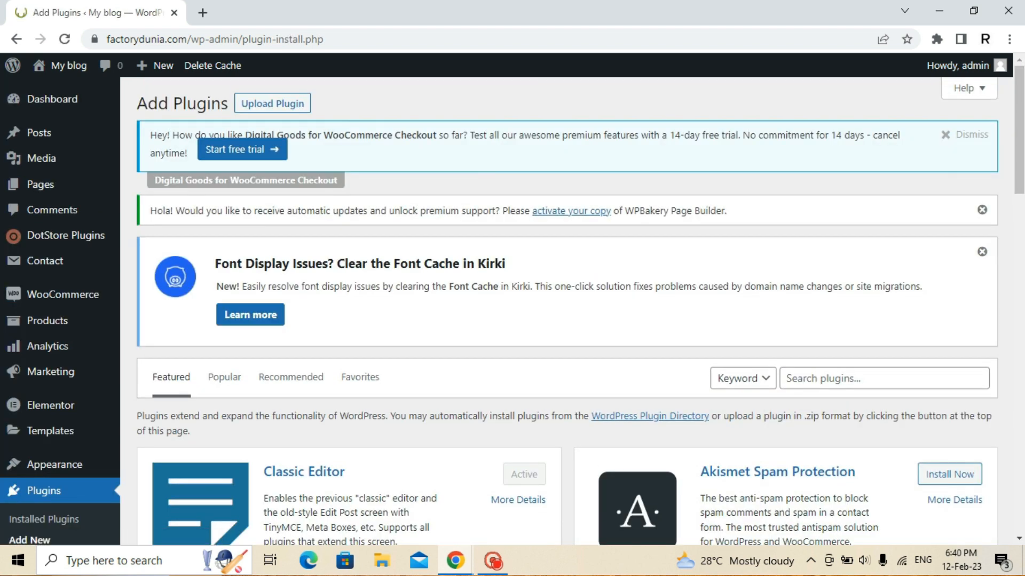
click(875, 378)
text(optimize images)
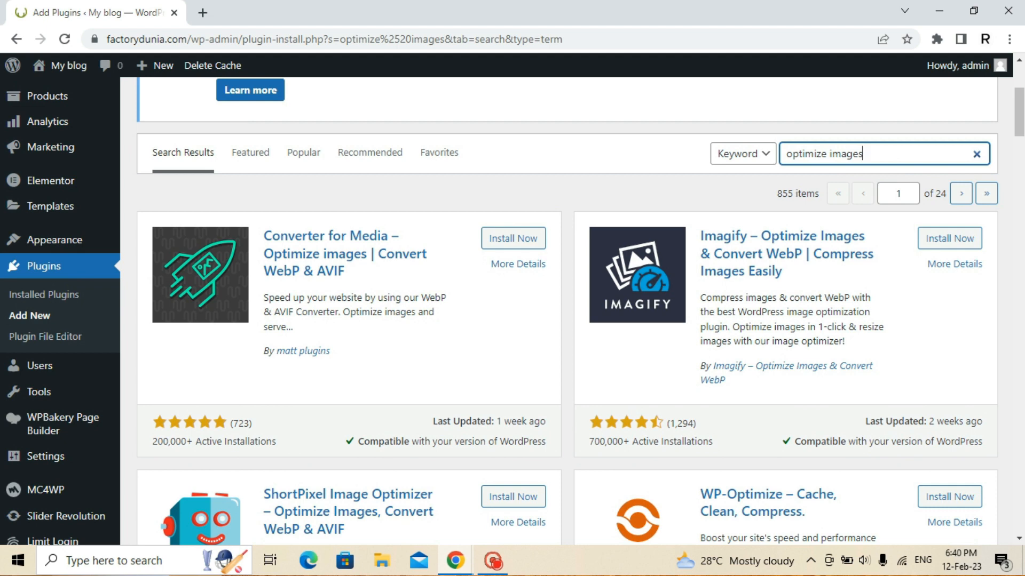
Install and activate the plugin "Smush – Lazy Load Images, Optimize & Compress Images".
scroll(566, 313, down, 8)
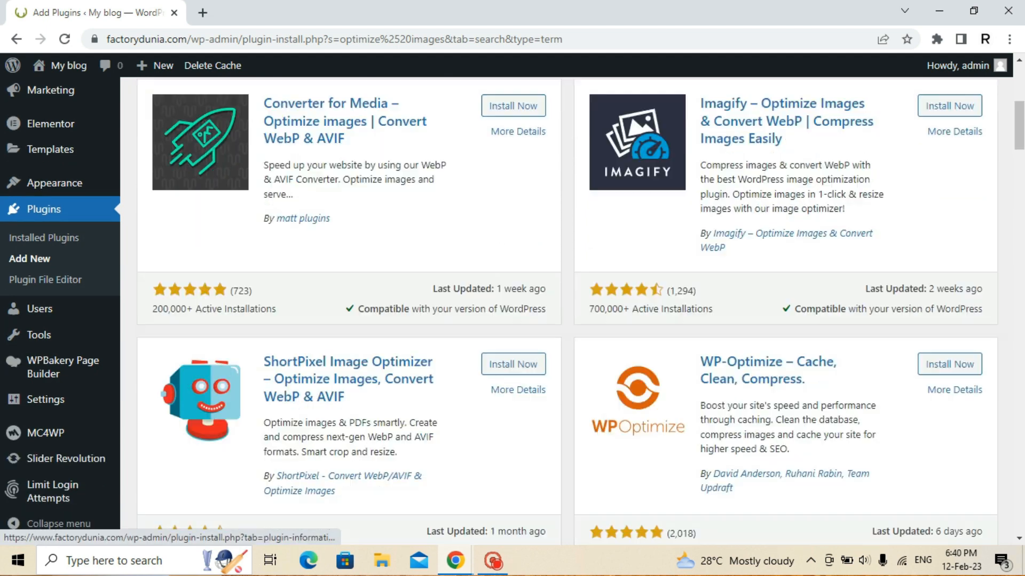
scroll(566, 312, down, 10)
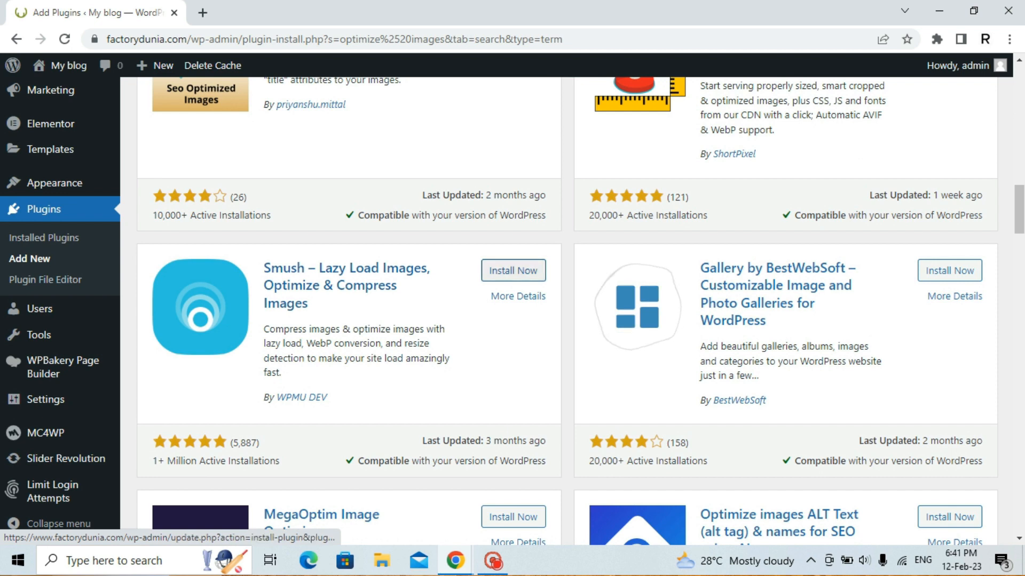
click(512, 270)
click(513, 271)
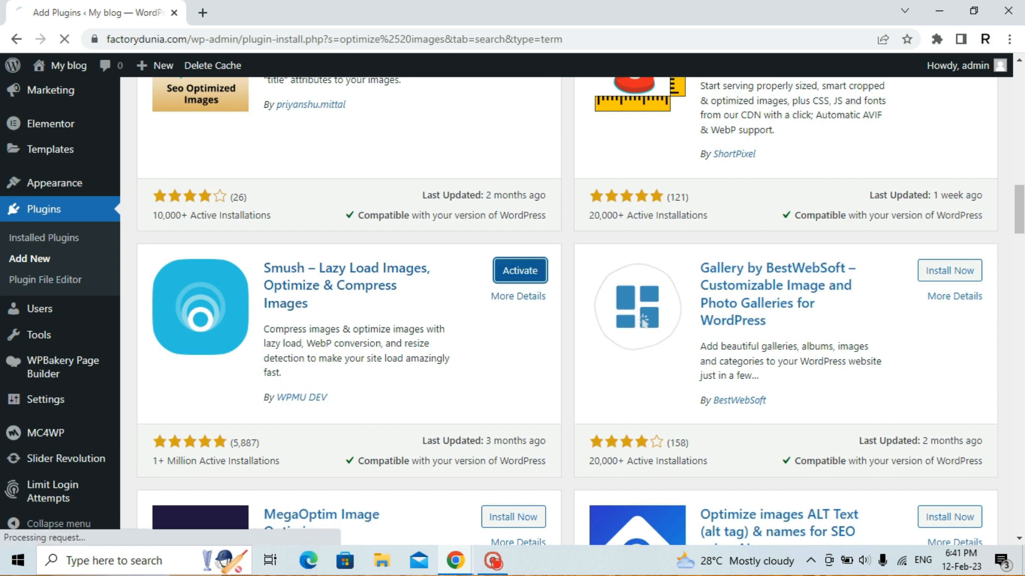
Open the dashboard of the newly activated Smush plugin.
scroll(565, 309, down, 10)
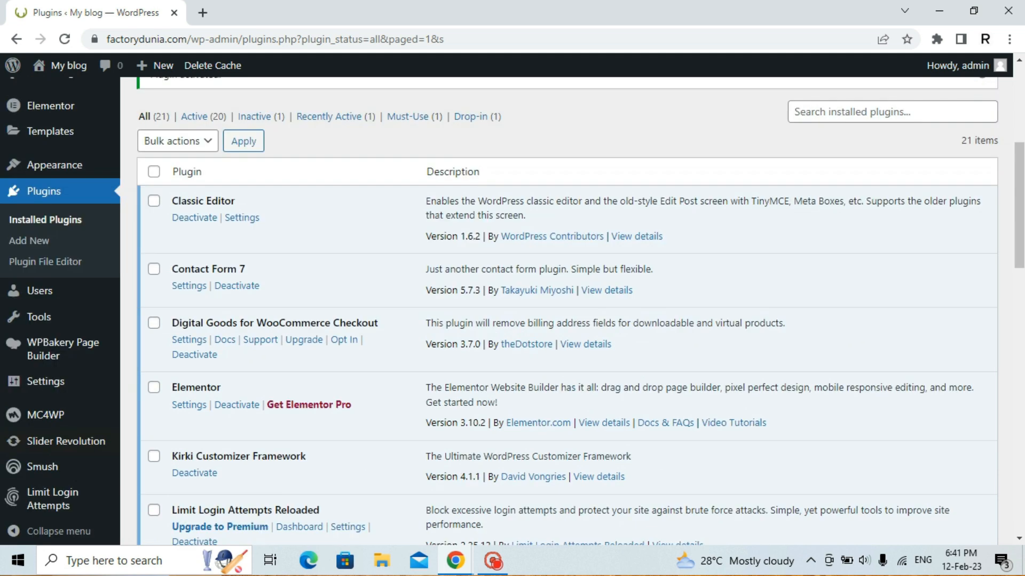
mouse_move(43, 459)
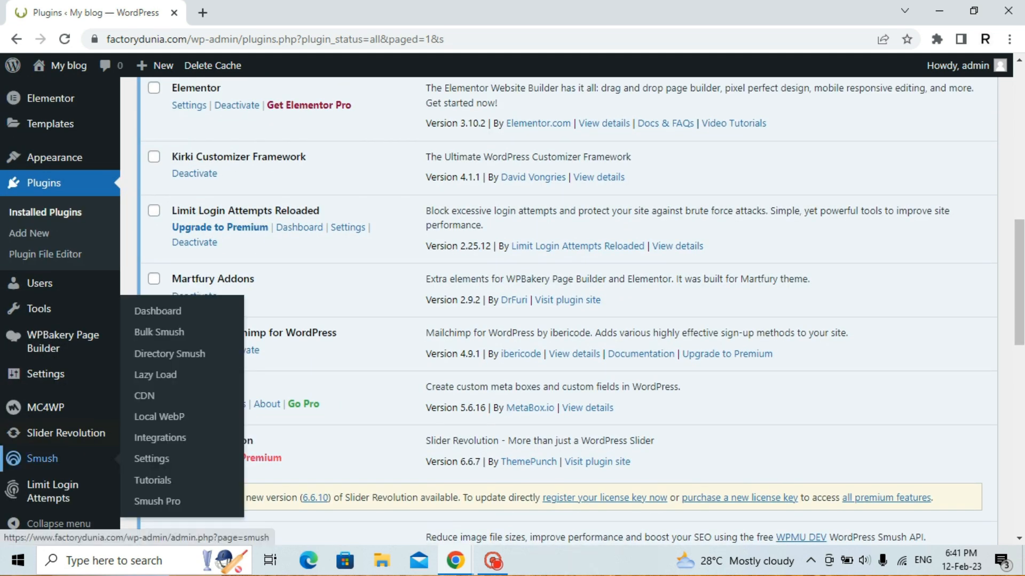
click(42, 459)
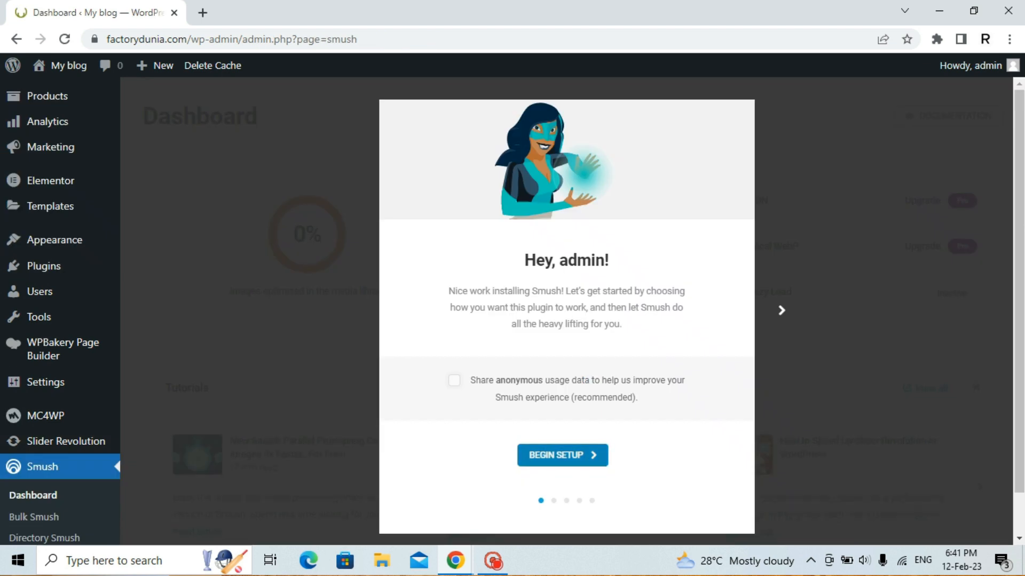
Complete the Smush setup wizard, keeping automatic optimization, multi-pass lossy compression, metadata stripping and lazy loading enabled.
click(562, 455)
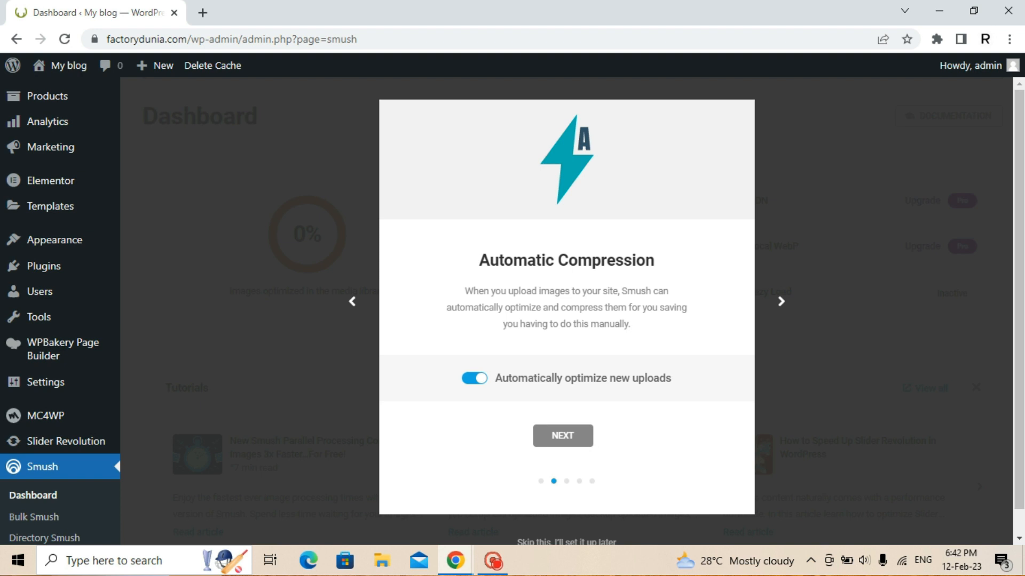
click(563, 435)
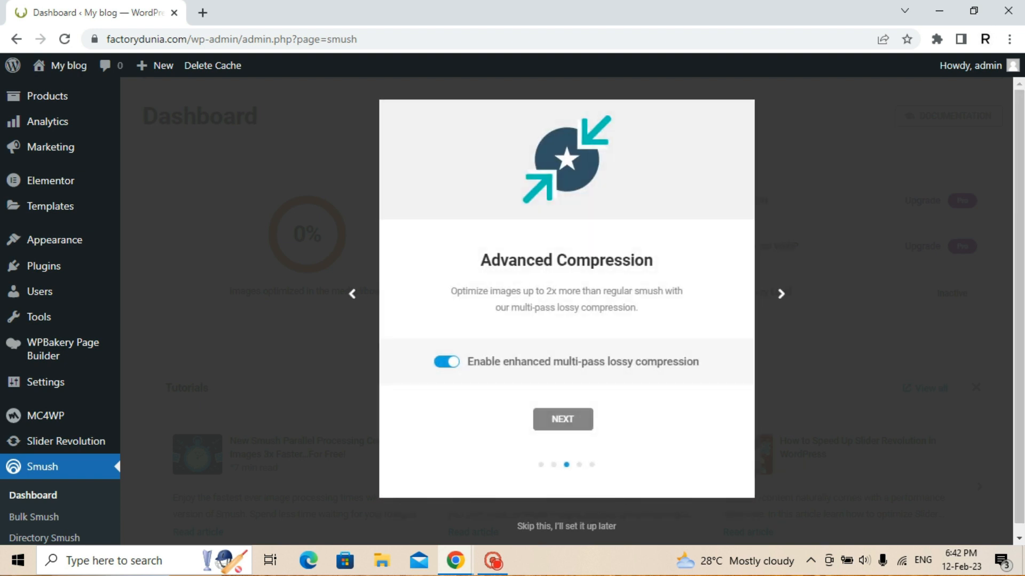
click(562, 419)
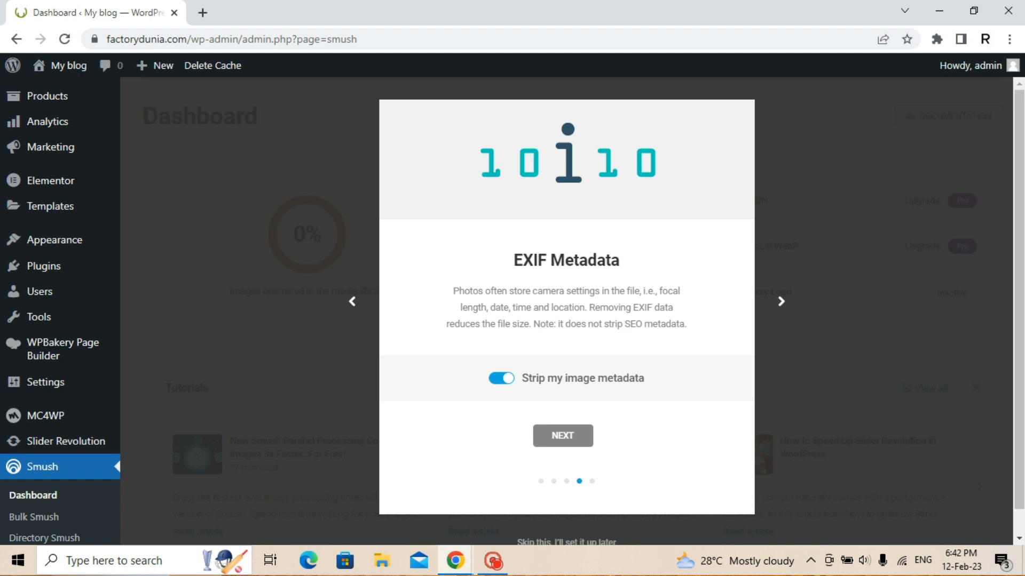
click(563, 436)
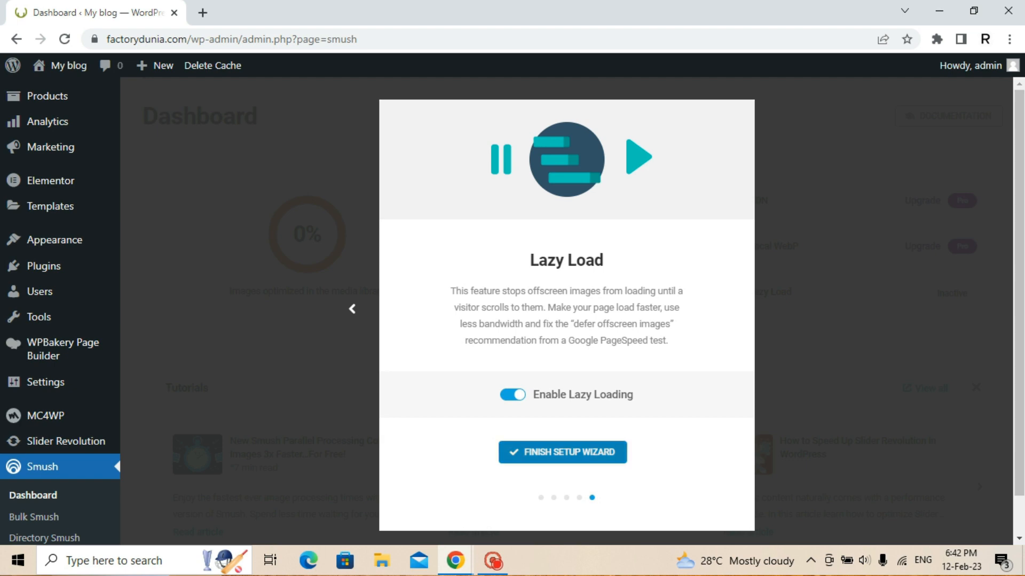
click(563, 452)
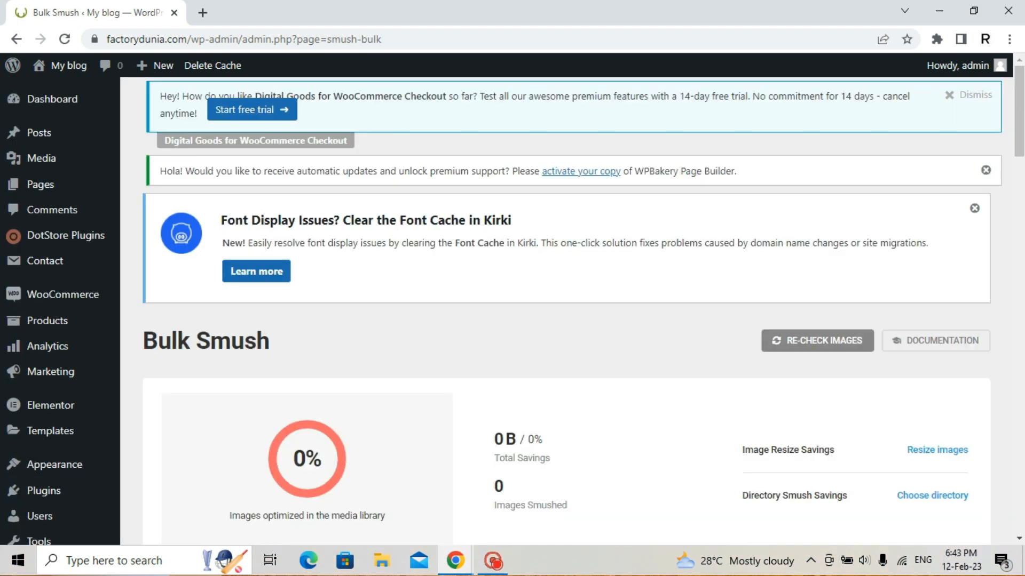
Start Bulk Smush on the media library images and look through the compression, metadata and resizing settings.
scroll(566, 311, down, 4)
scroll(566, 311, down, 2)
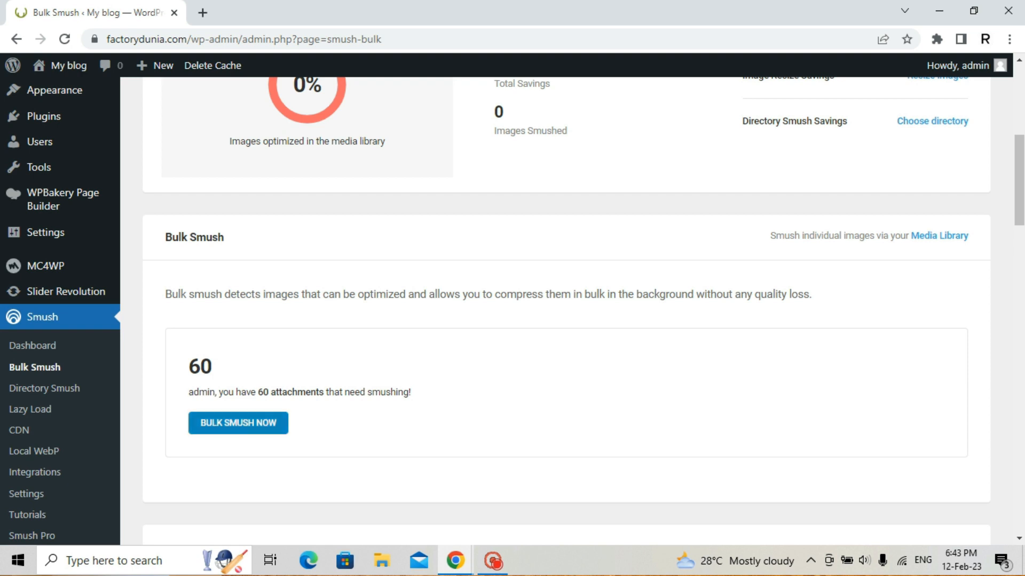
click(238, 423)
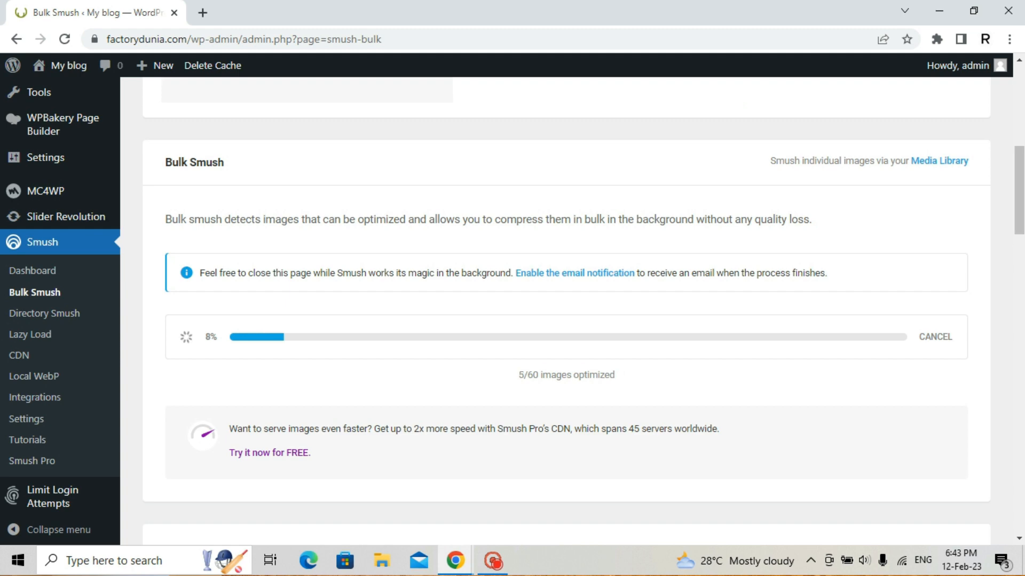
scroll(566, 311, up, 4)
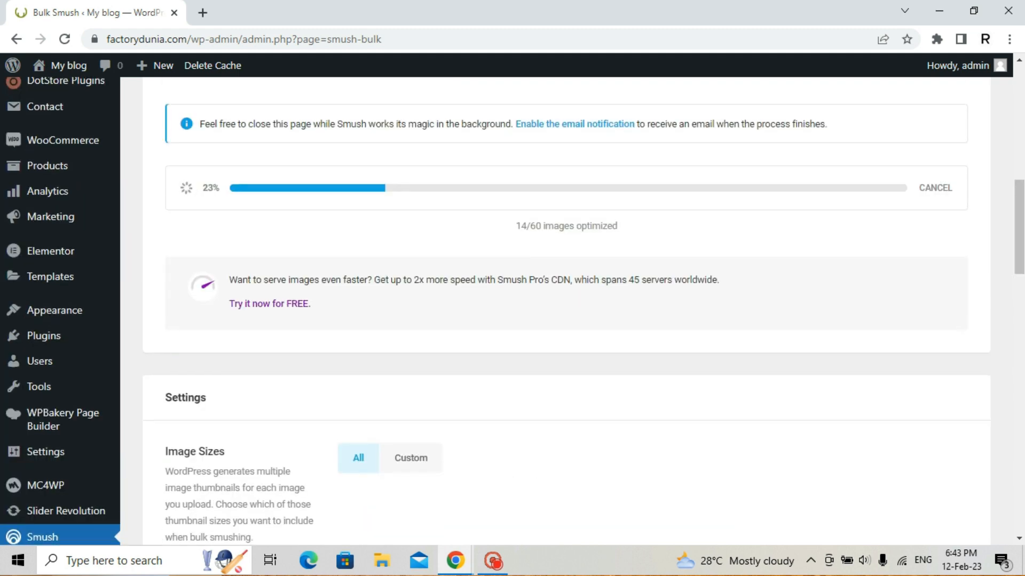
scroll(566, 310, down, 4)
scroll(566, 311, down, 1)
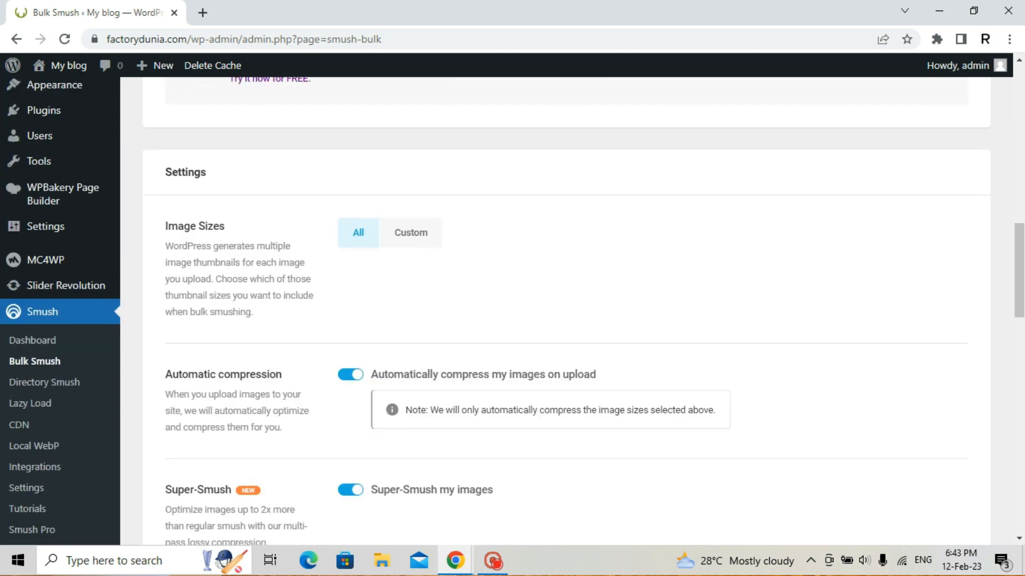
scroll(566, 311, down, 3)
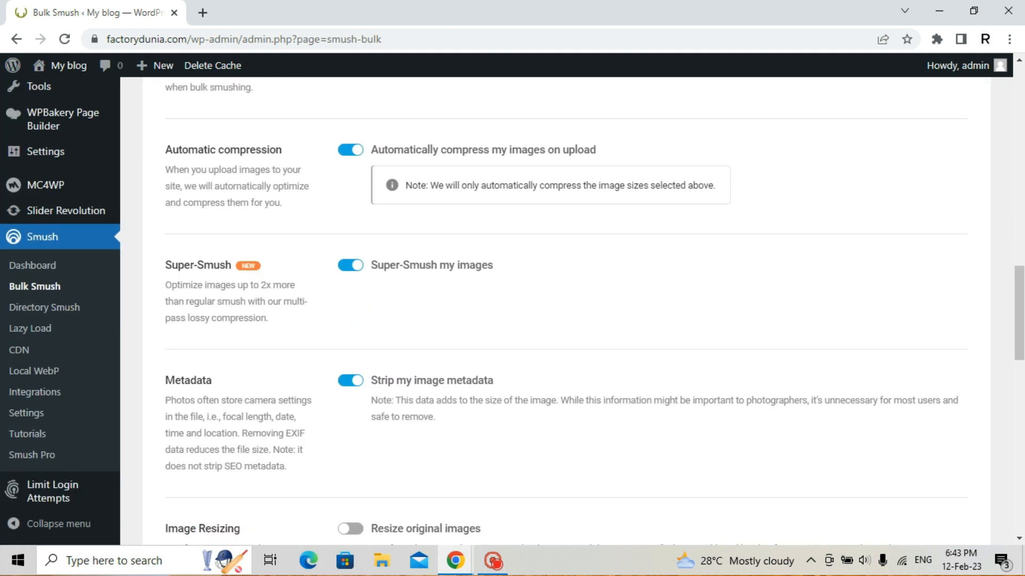
scroll(566, 310, down, 2)
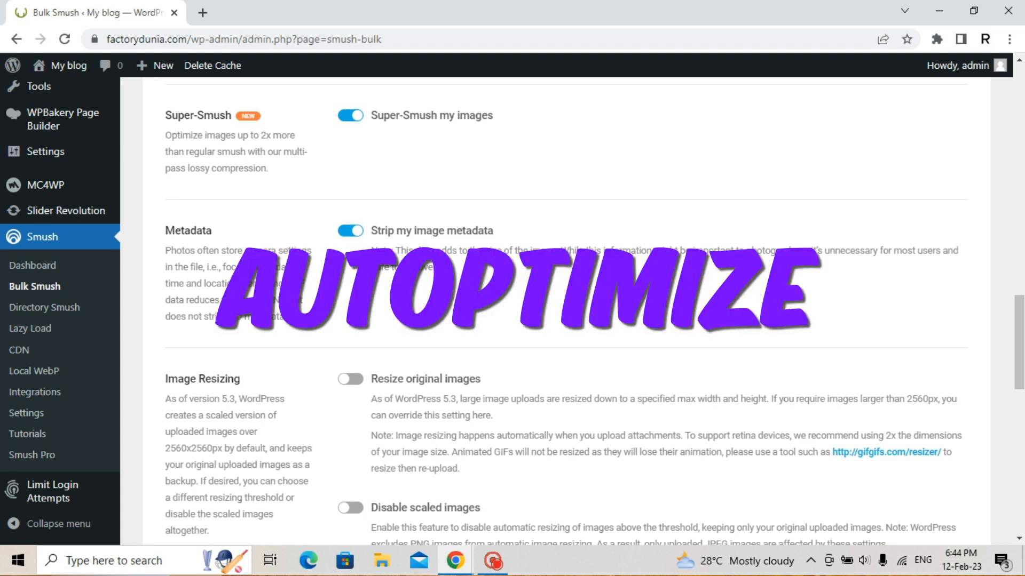
Search the WordPress plugin directory for "autoptimize".
scroll(54, 213, up, 3)
mouse_move(46, 185)
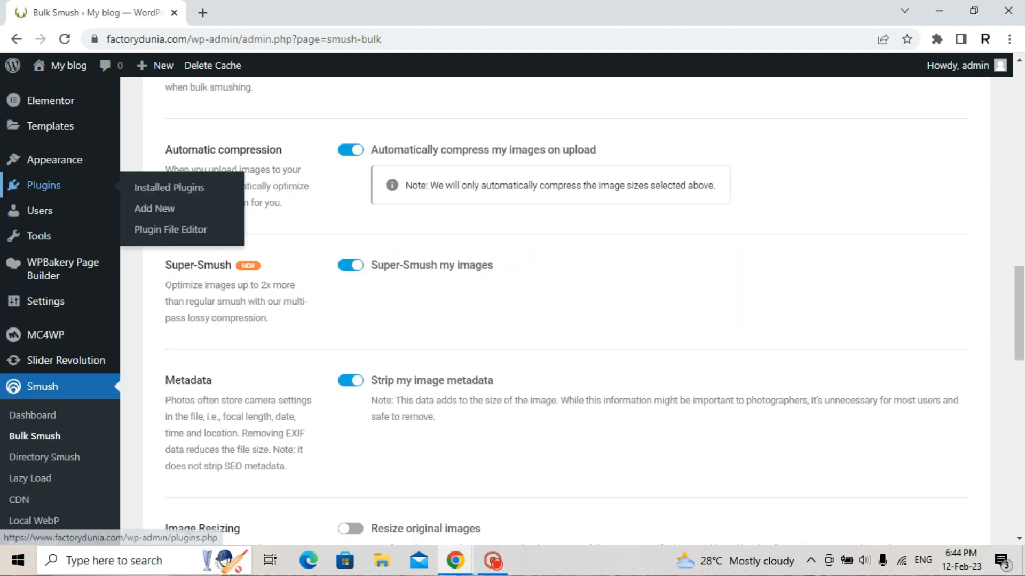
click(154, 208)
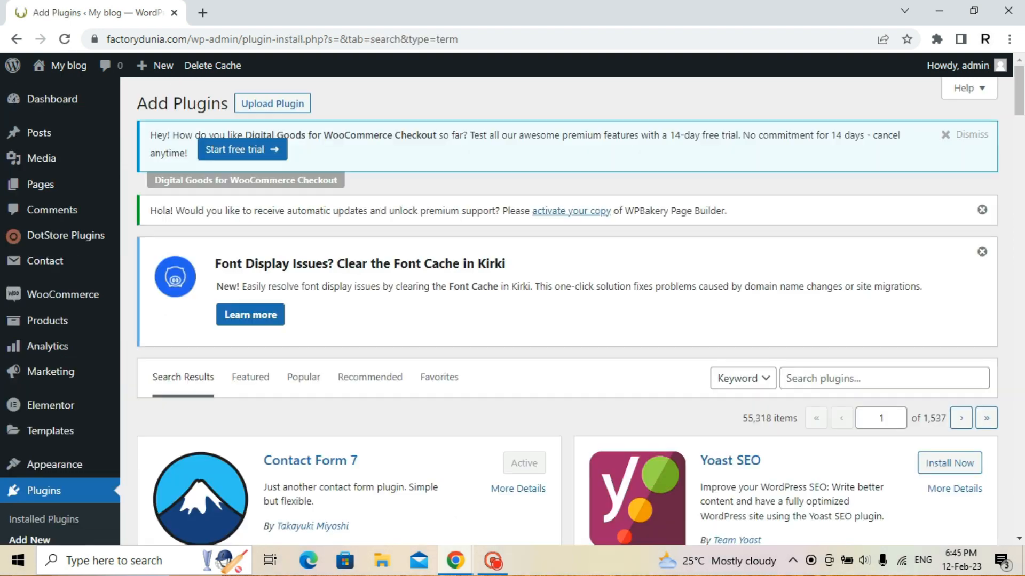
click(854, 378)
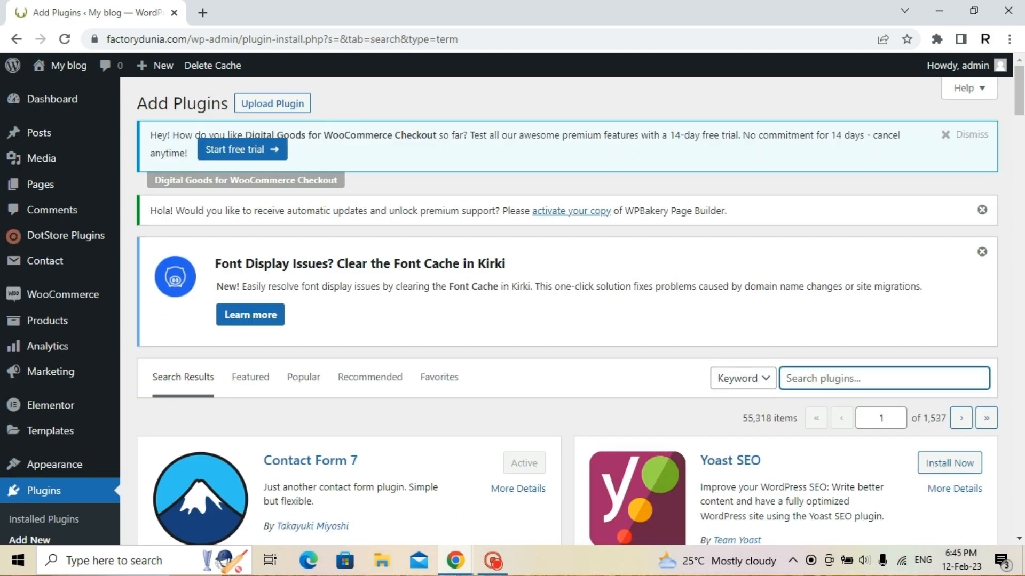
text(autoptimize)
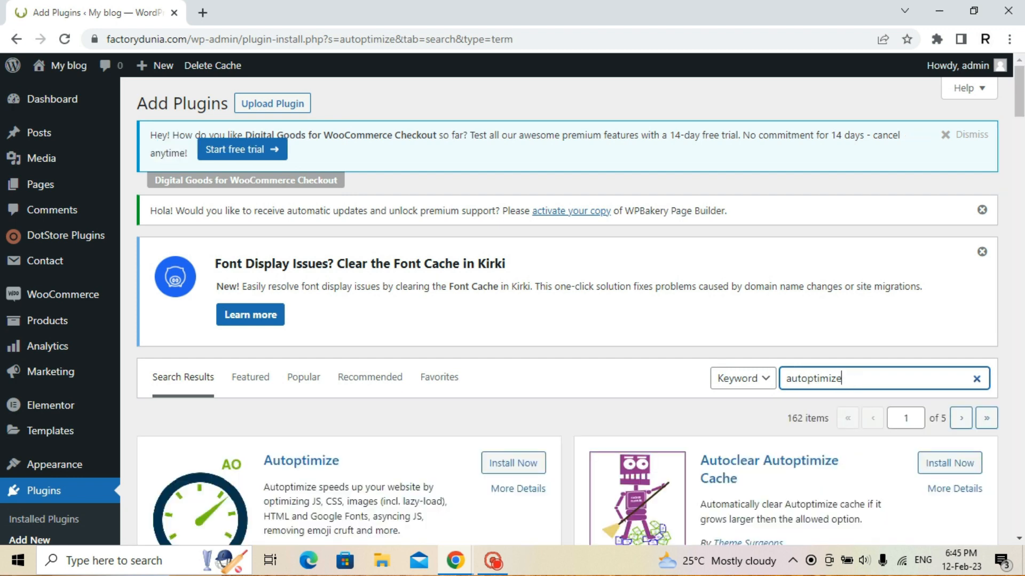
Install and activate the plugin Autoptimize.
scroll(568, 309, down, 4)
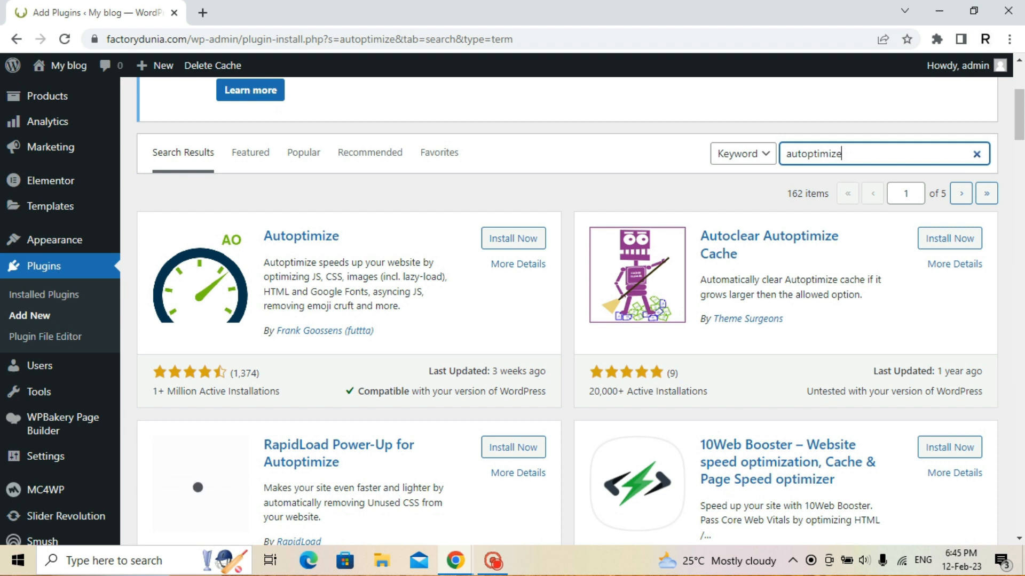
click(513, 239)
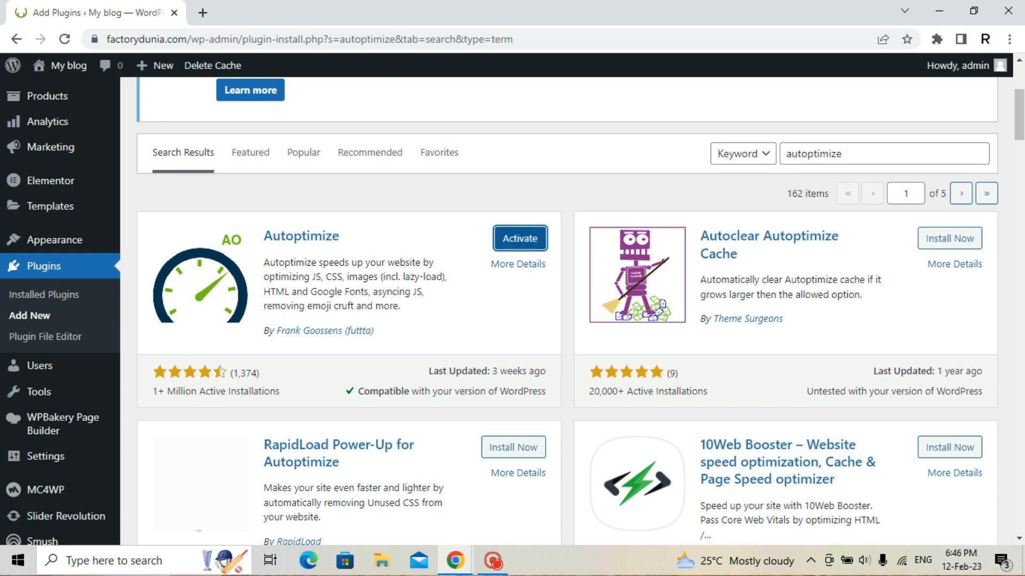
click(520, 239)
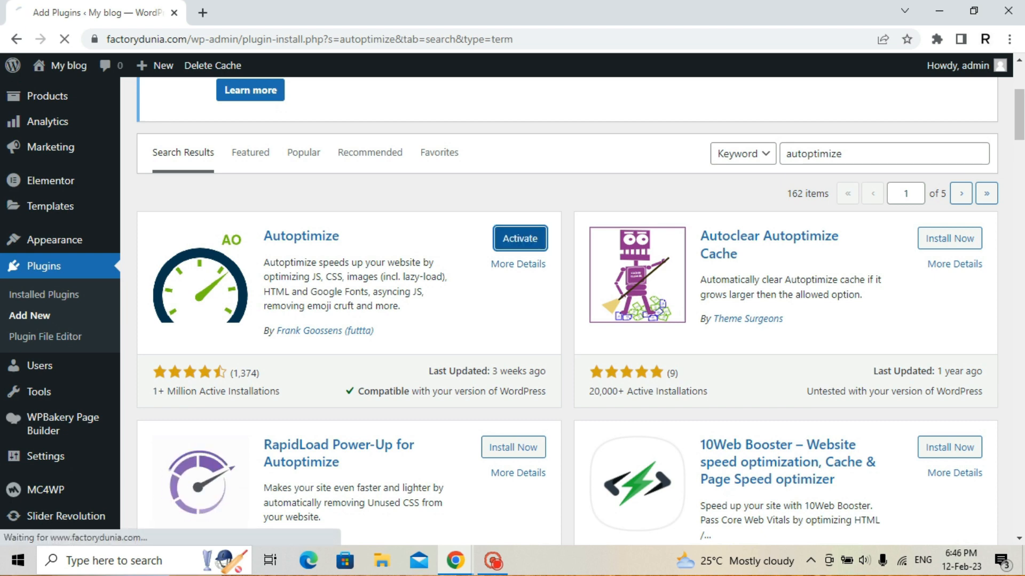
Open the Autoptimize settings and enable Optimize JavaScript Code.
scroll(566, 310, down, 3)
scroll(408, 267, down, 3)
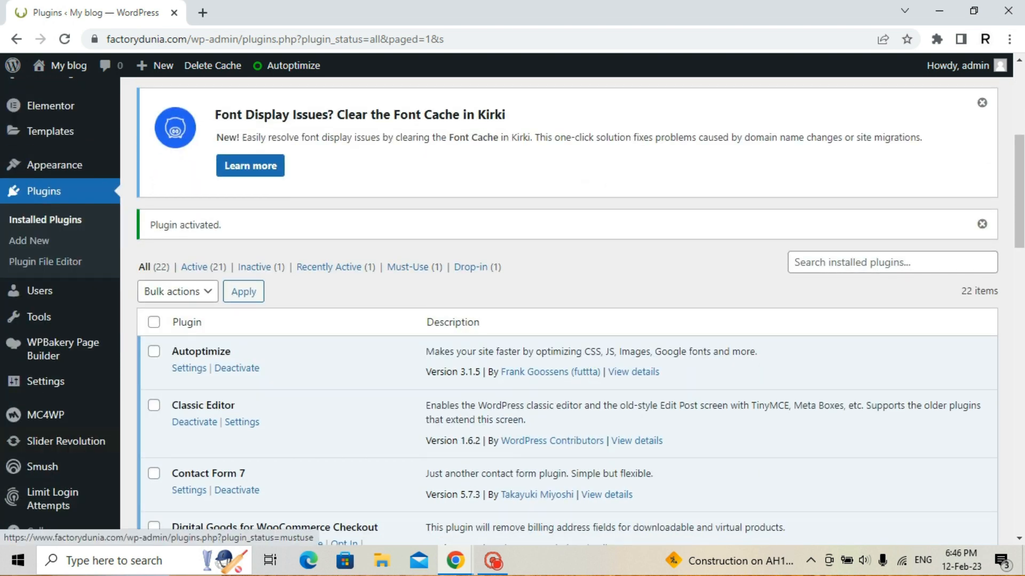
mouse_move(45, 381)
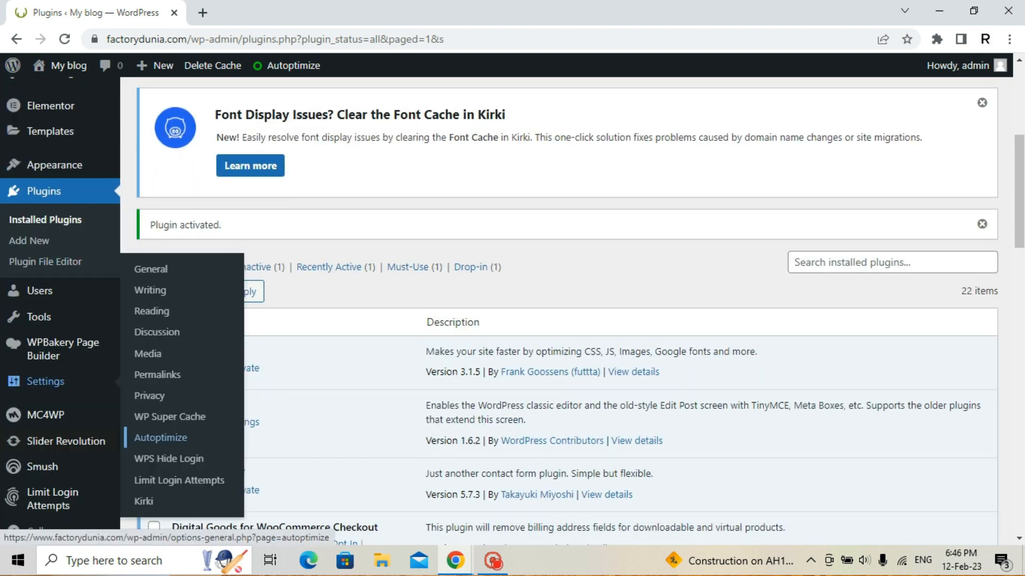
click(160, 437)
scroll(974, 451, down, 7)
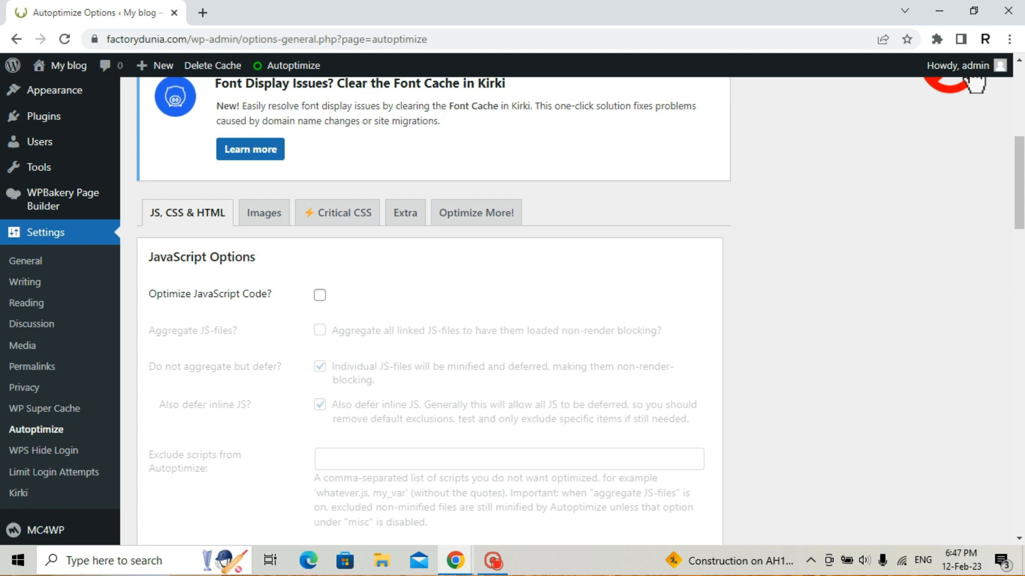
click(320, 295)
Enable Optimize CSS Code and Optimize HTML Code in the Autoptimize settings.
scroll(320, 295, down, 4)
scroll(430, 310, down, 1)
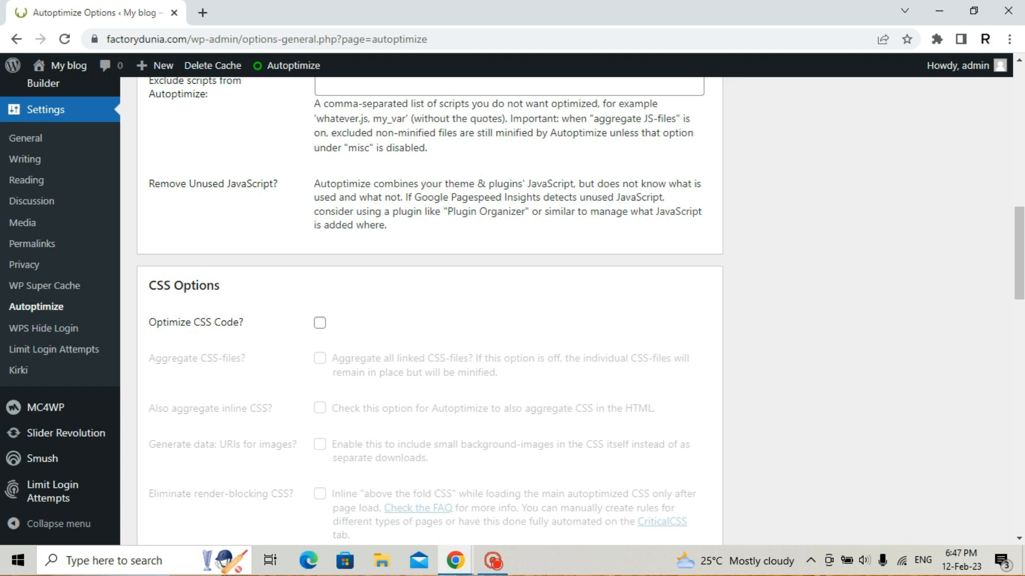
scroll(430, 309, down, 2)
click(320, 173)
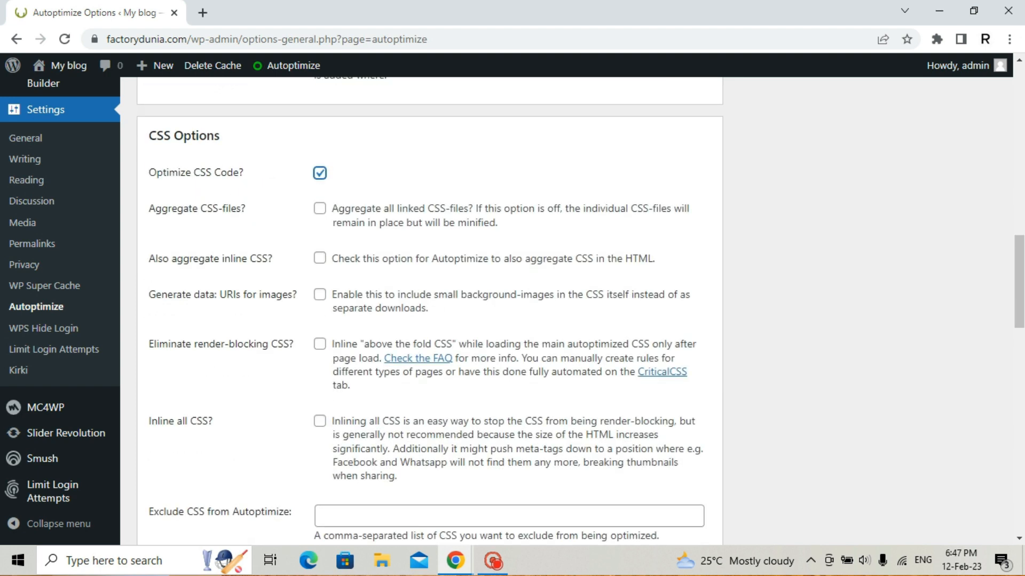
scroll(430, 309, down, 6)
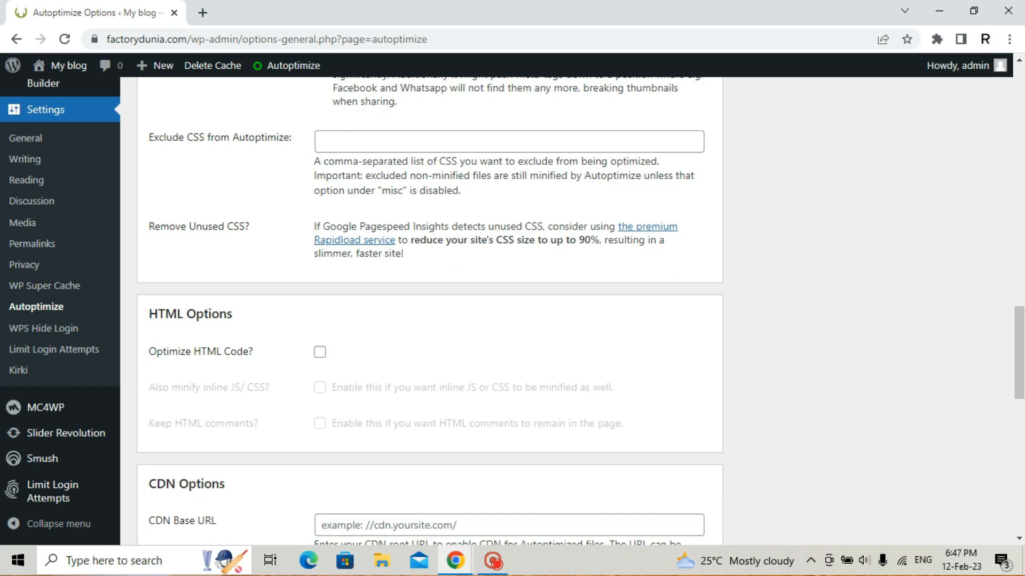
click(320, 352)
Save the Autoptimize settings and empty its cache, leaving the CDN and miscellaneous options at their defaults.
scroll(430, 309, down, 5)
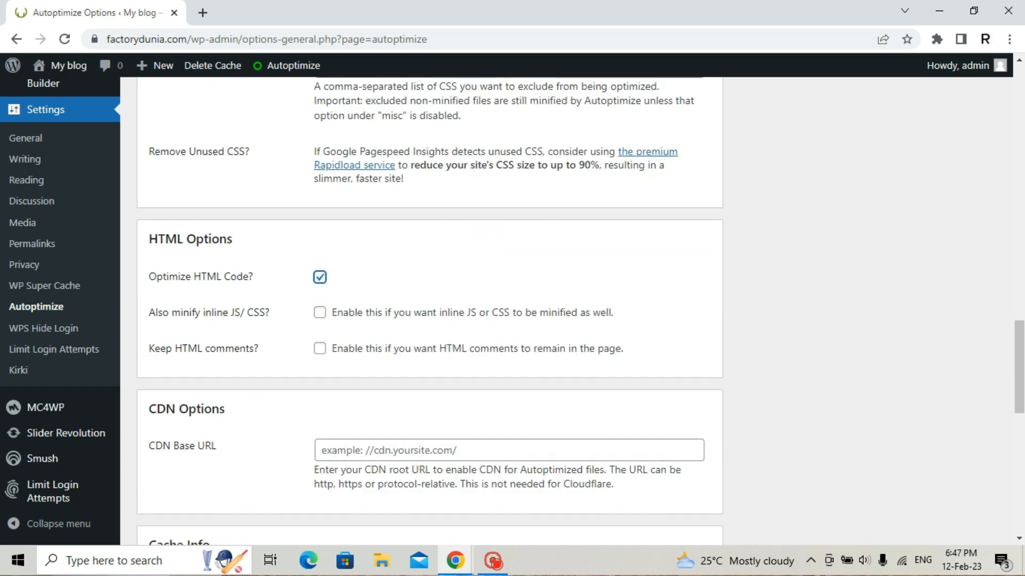
scroll(430, 309, down, 5)
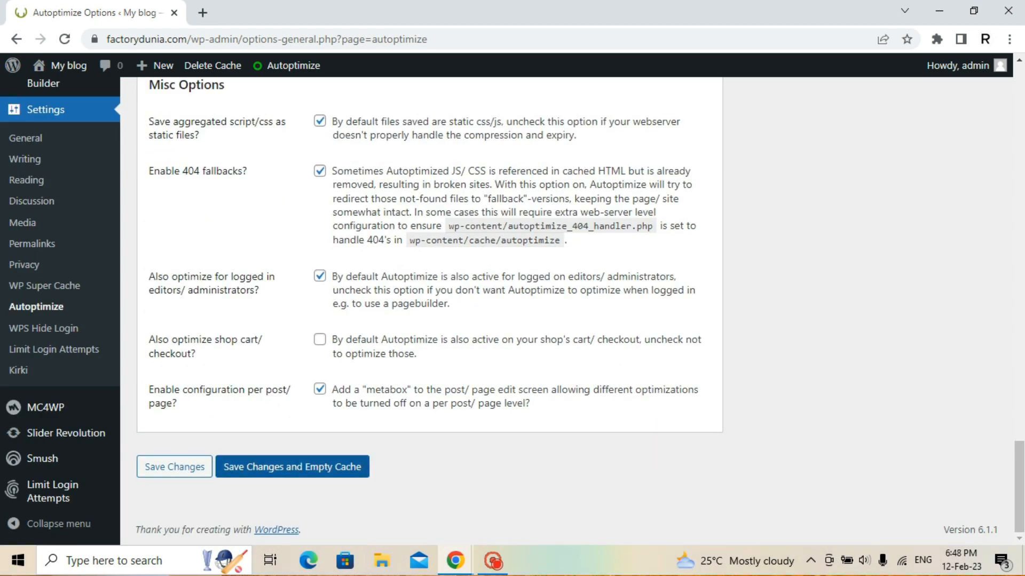
click(292, 467)
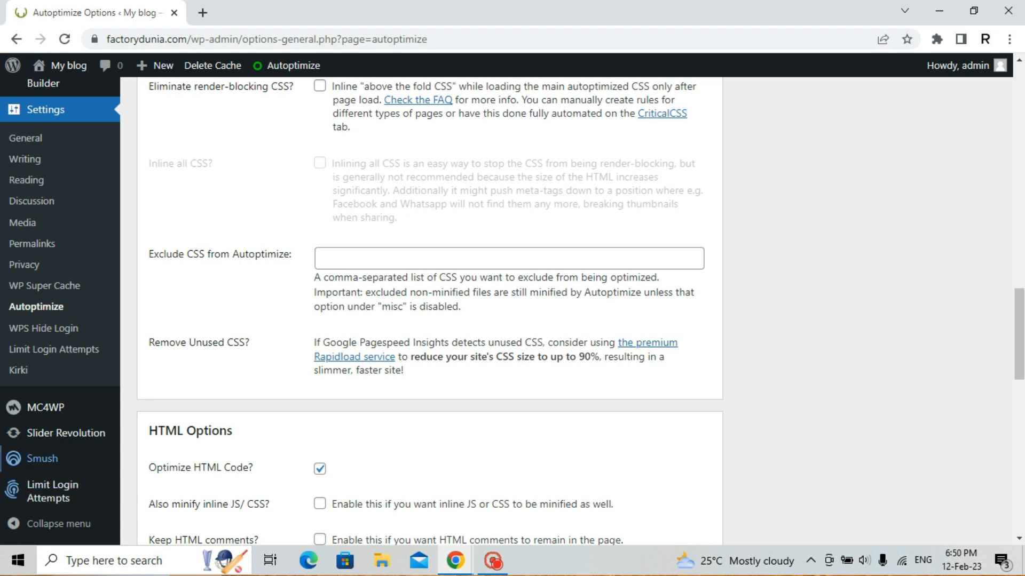
Open Smush's Lazy Load settings and review the media types, output locations, animation and include/exclude post type options.
mouse_move(43, 459)
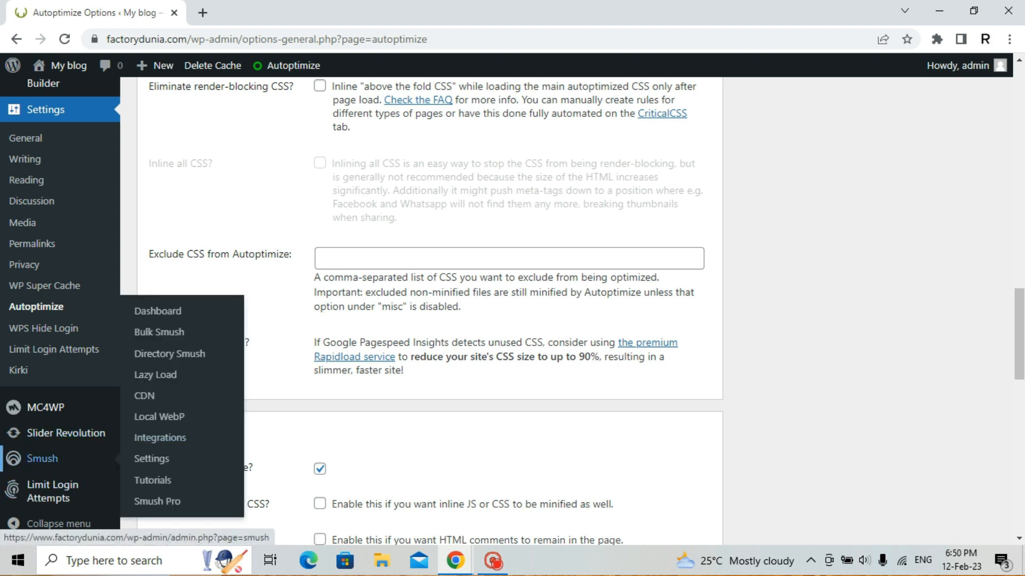
click(155, 375)
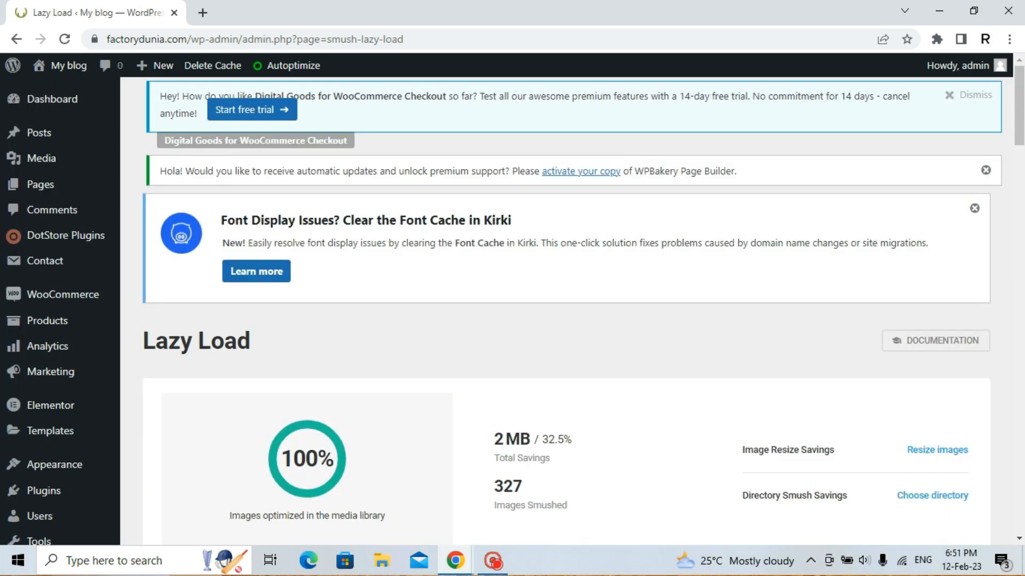
scroll(565, 310, down, 4)
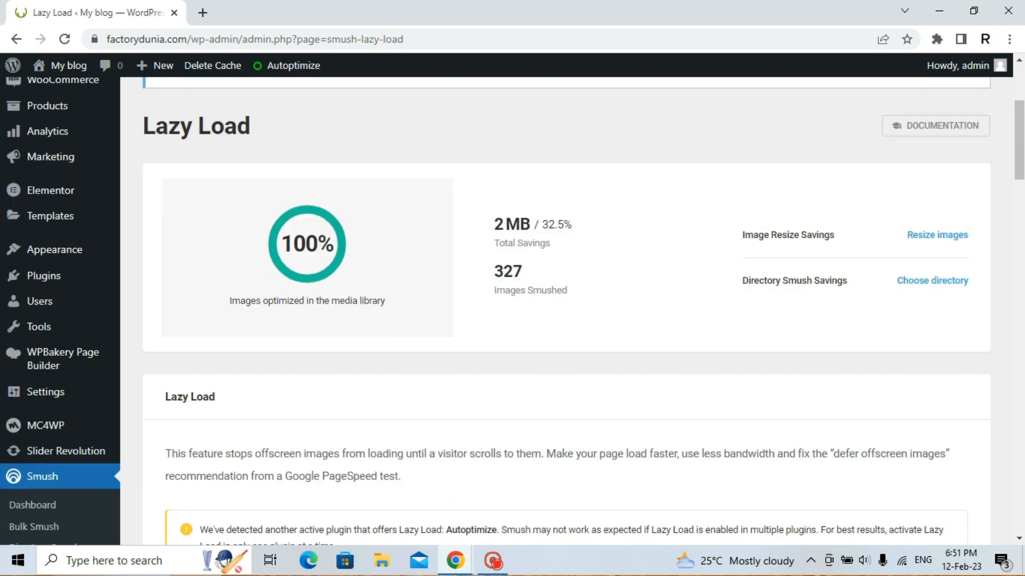
scroll(565, 309, down, 4)
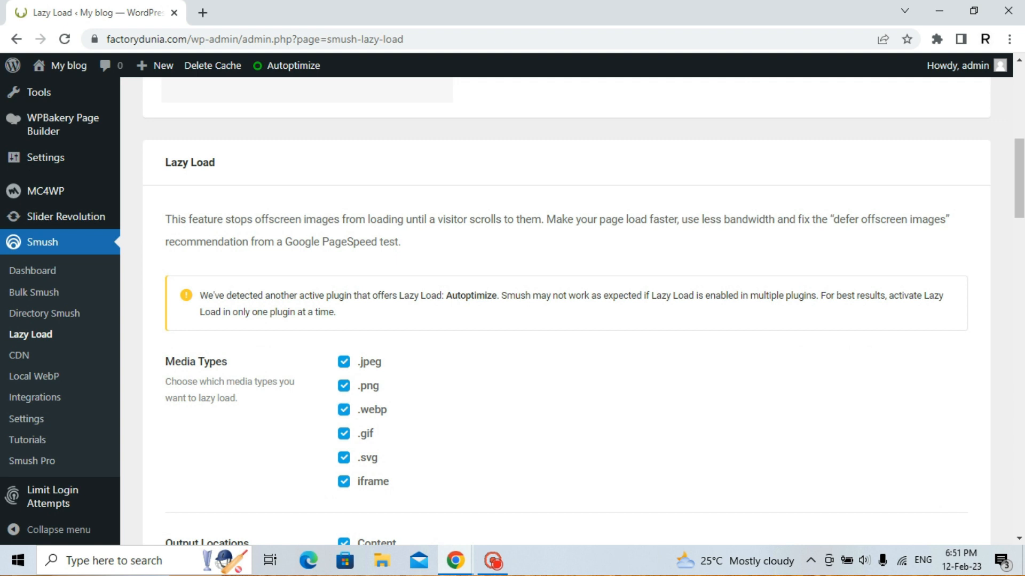
scroll(566, 310, down, 1)
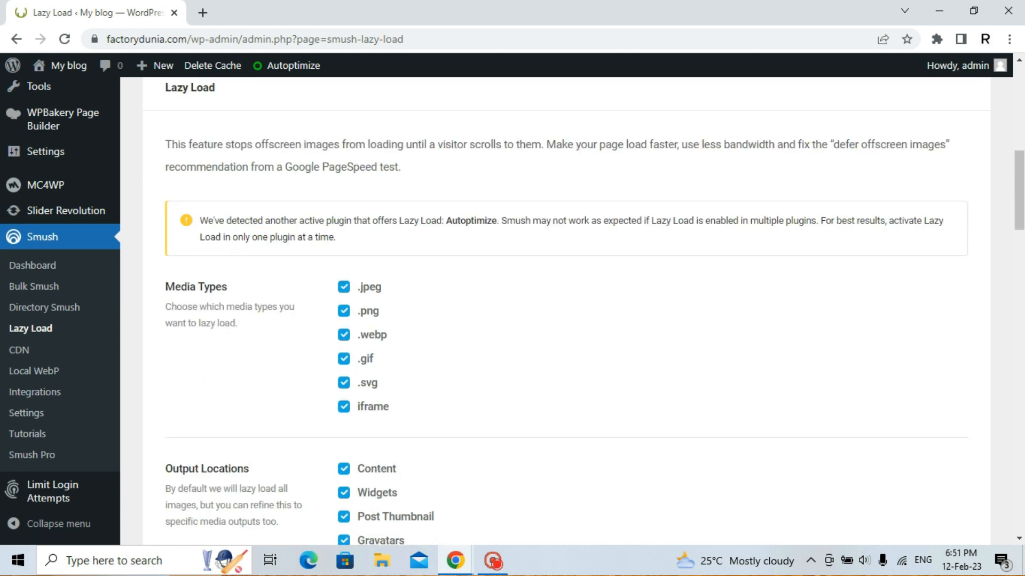
scroll(566, 309, down, 10)
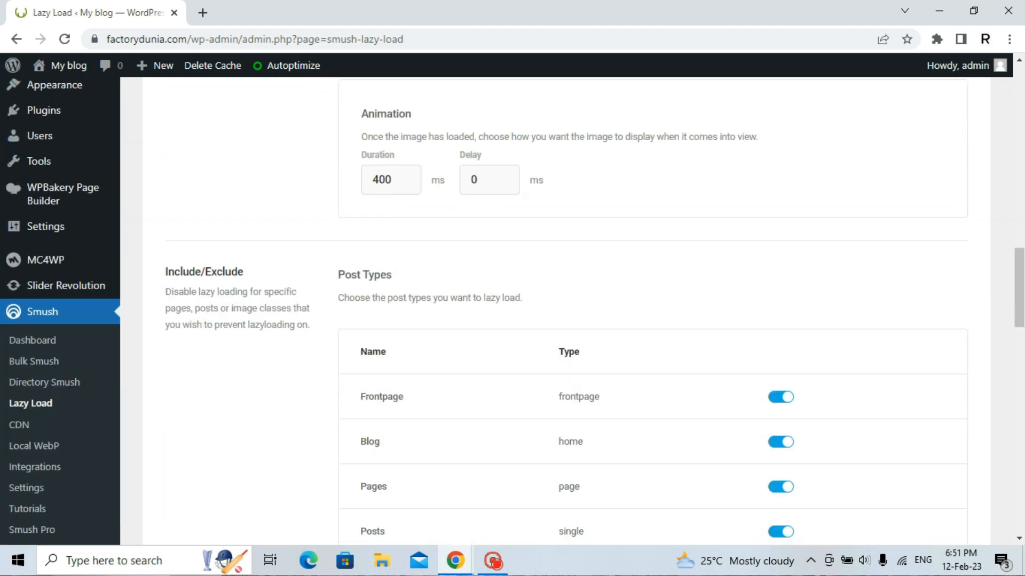
scroll(566, 310, down, 7)
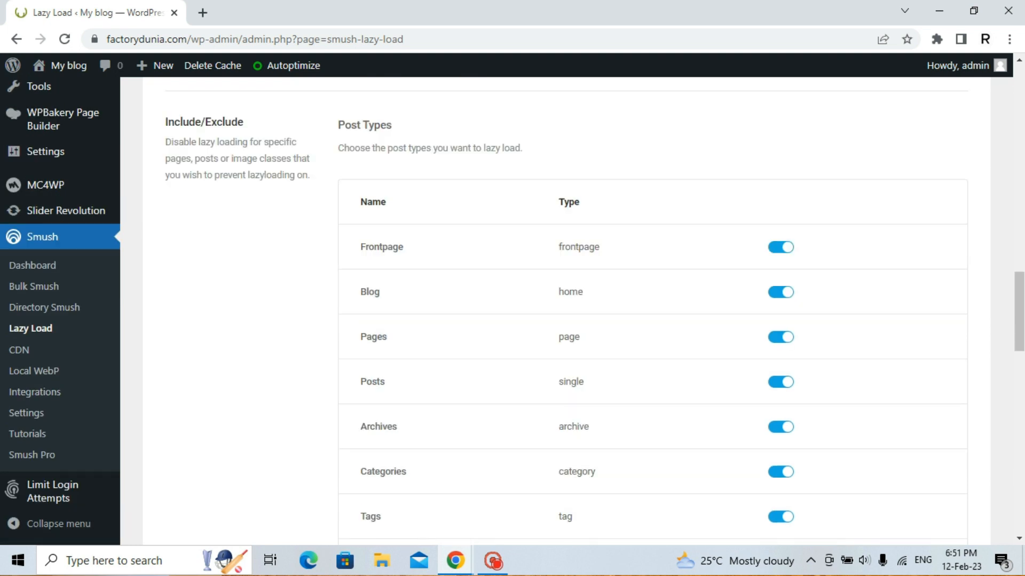
scroll(565, 310, down, 1)
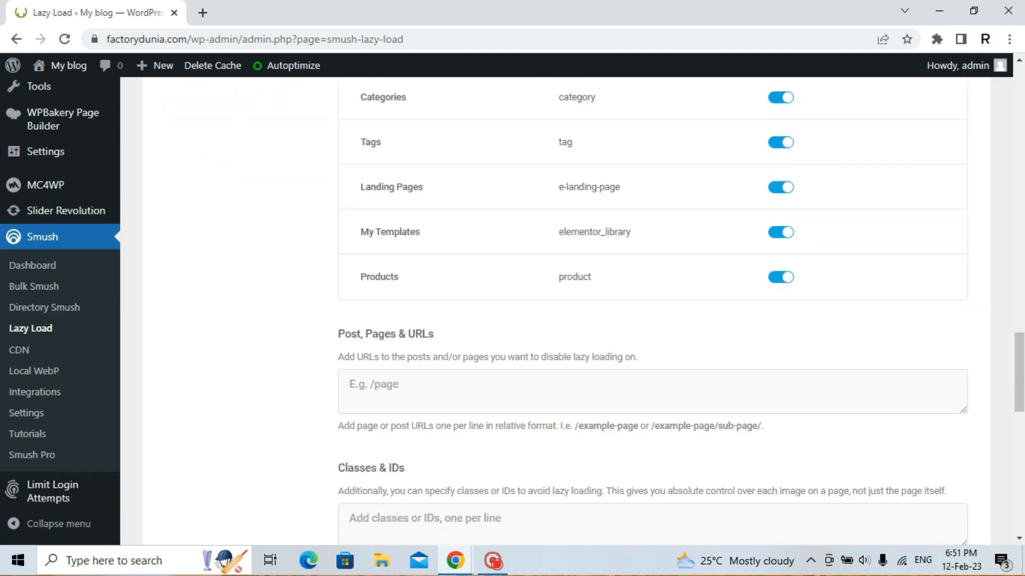
scroll(512, 310, up, 6)
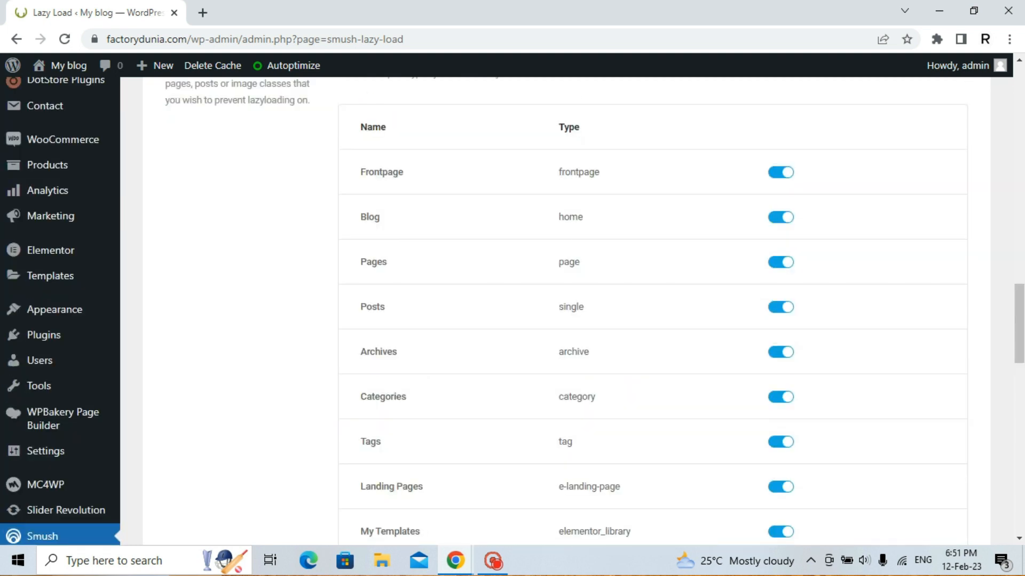
scroll(566, 310, down, 6)
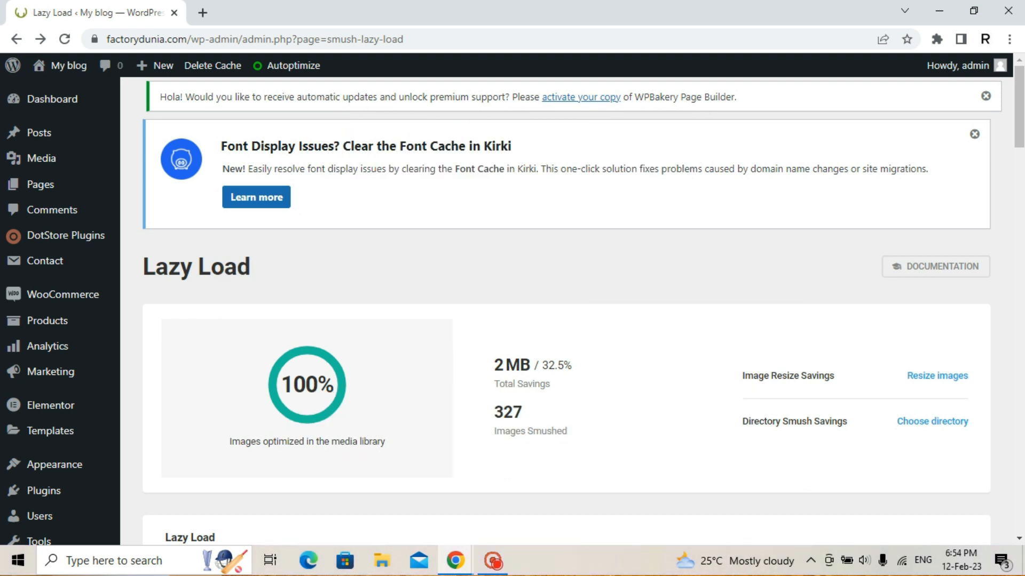
Open the About Us page for editing from the list of all pages and dismiss the WPBakery Page Builder welcome hint.
mouse_move(40, 185)
click(154, 186)
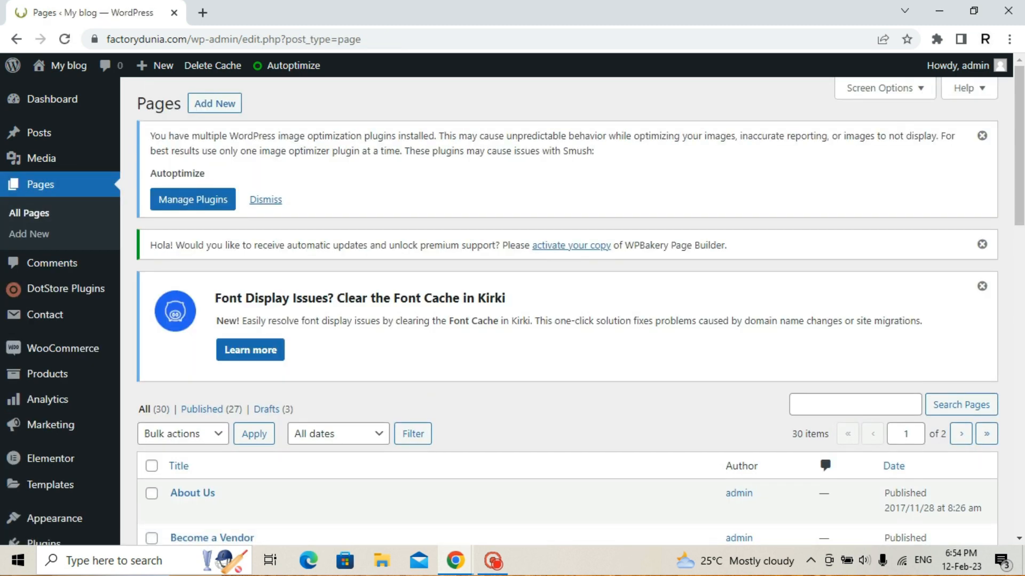
scroll(566, 310, down, 3)
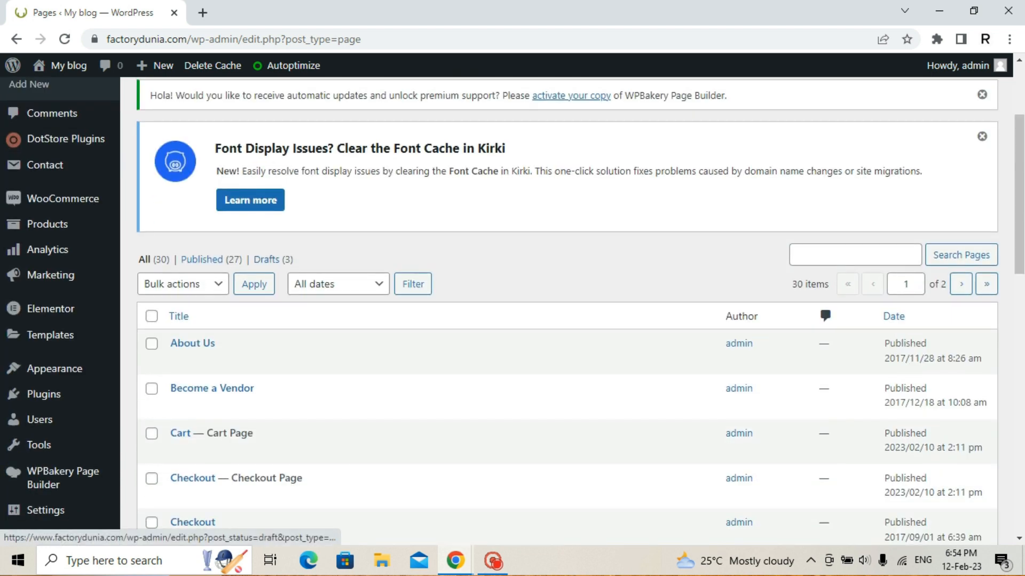
scroll(566, 309, down, 2)
click(192, 268)
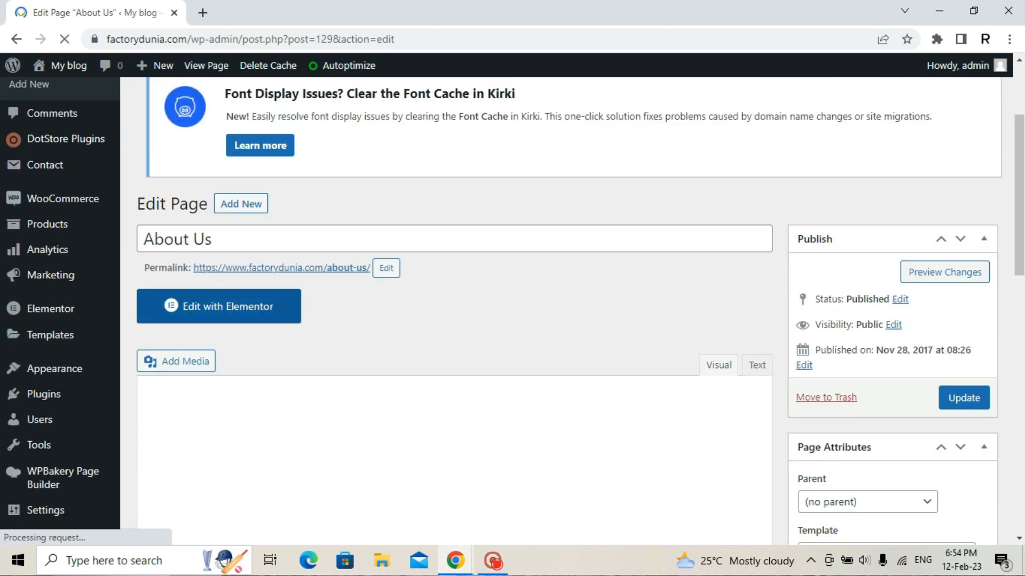
scroll(566, 310, down, 3)
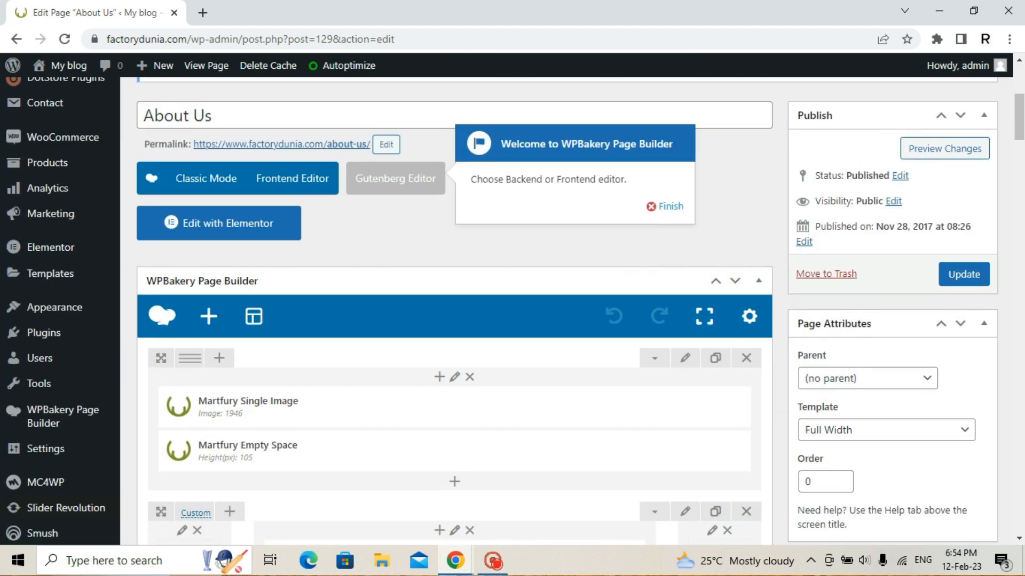
click(666, 207)
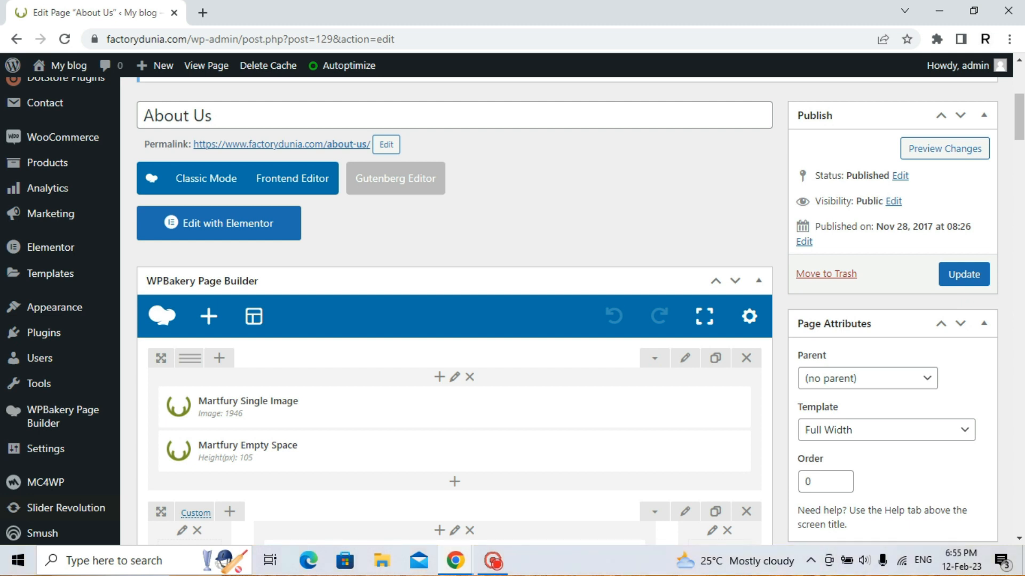
Search the WordPress plugin directory for "post revision" and look over the matching plugins.
mouse_move(44, 333)
click(155, 356)
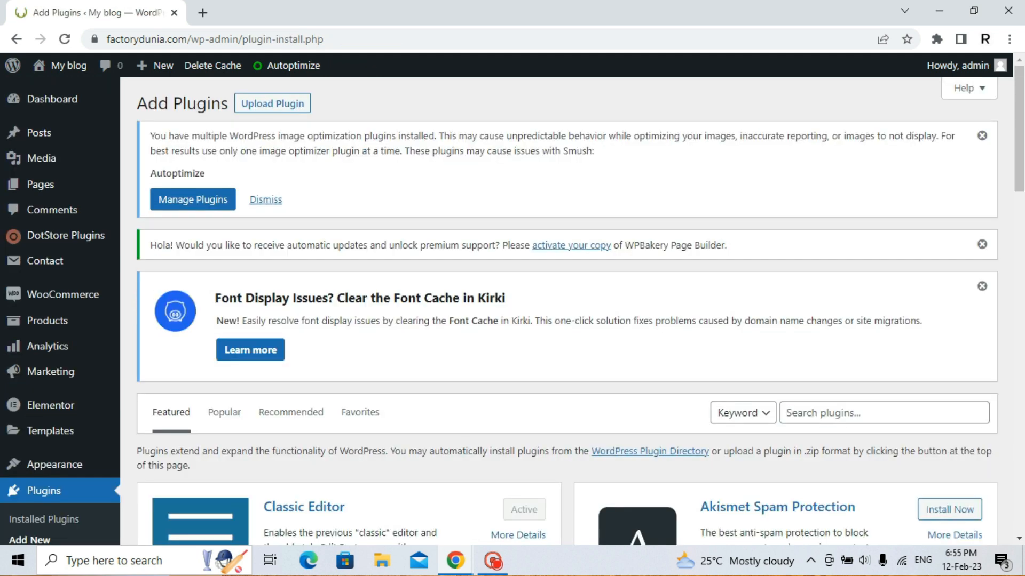
click(884, 413)
text(po)
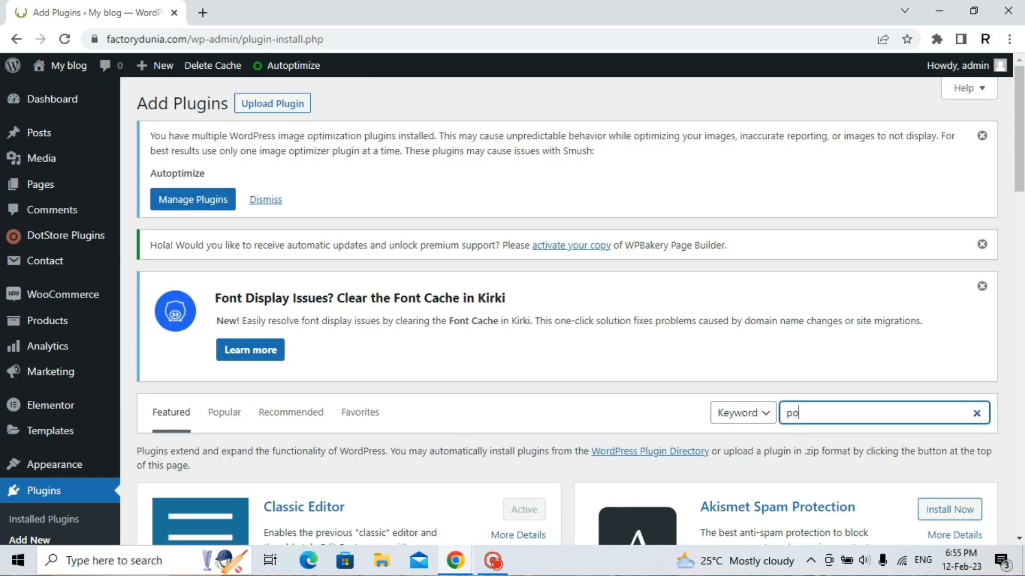
text(st revisoin)
key(BackSpace)
key(BackSpace)
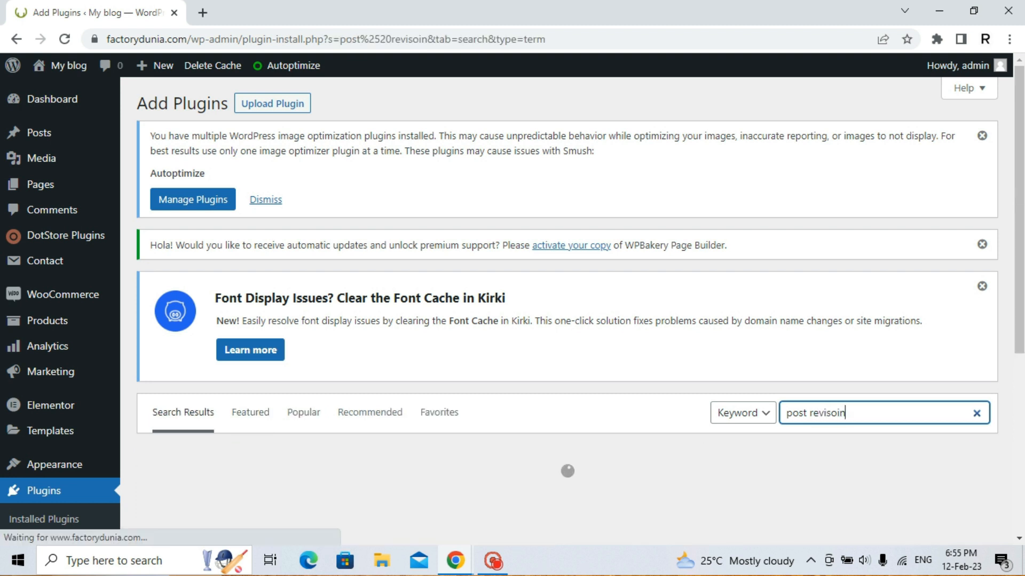
key(BackSpace)
text(ion)
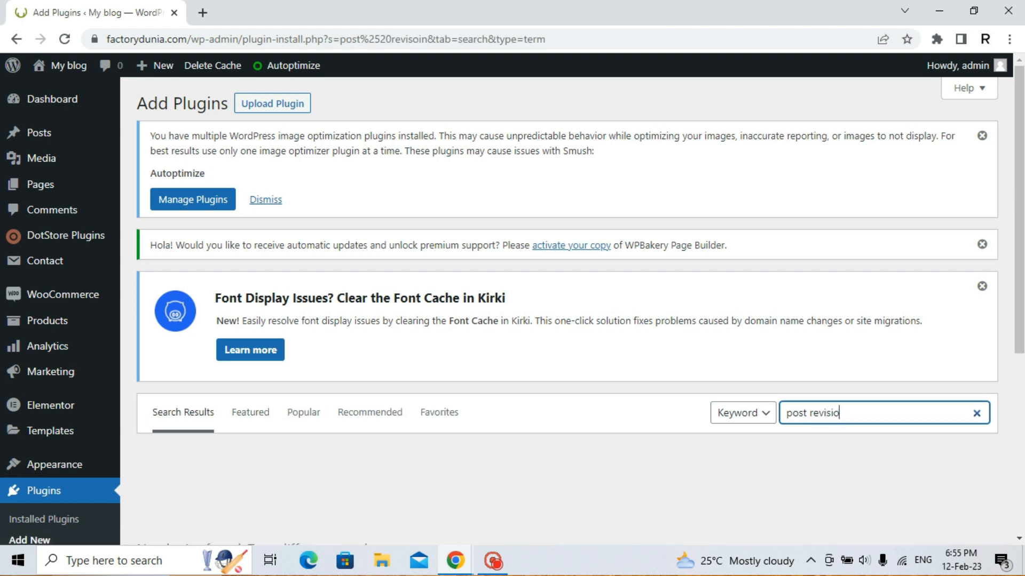
scroll(566, 320, down, 4)
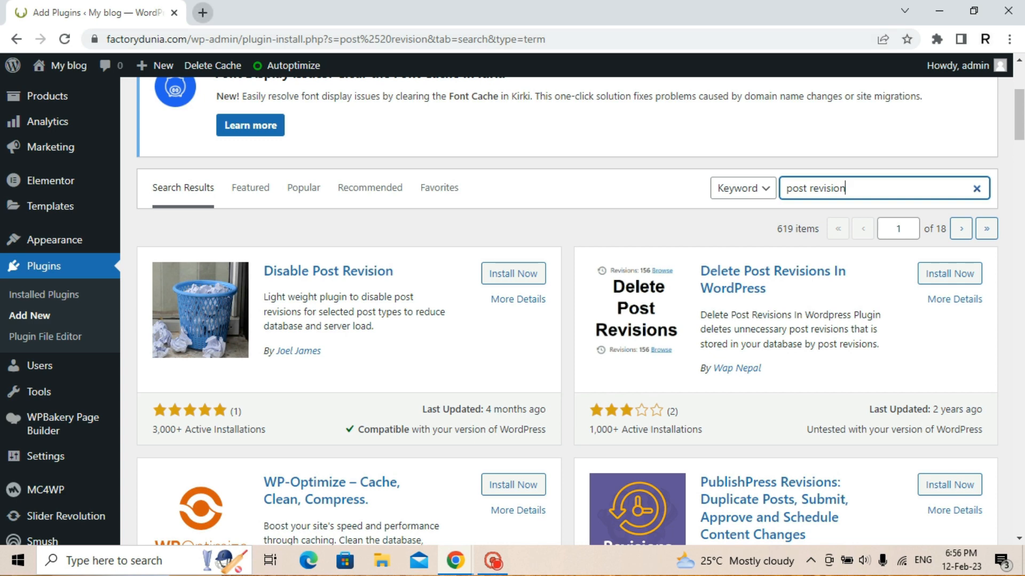
Search Google for "cdn for wordpress" in a new browser tab and review the suggested CDN solutions.
key(ctrl+t)
text(cdn )
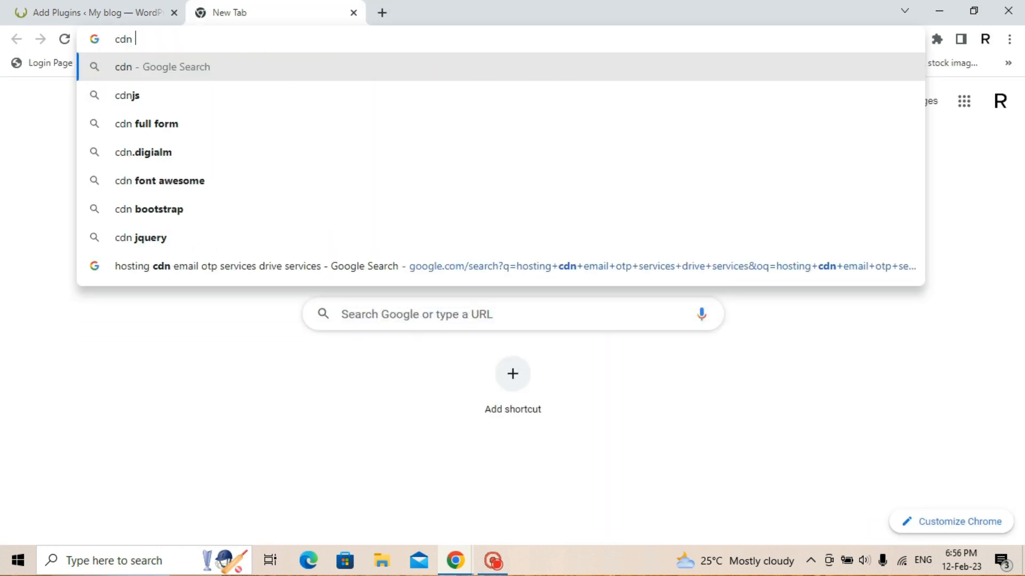
text(for wordpress)
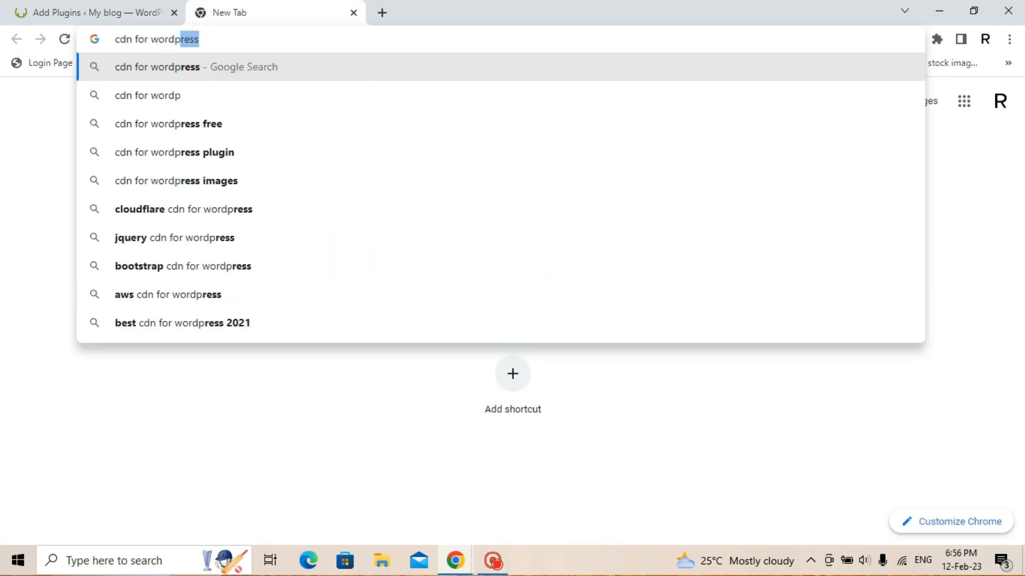
key(Return)
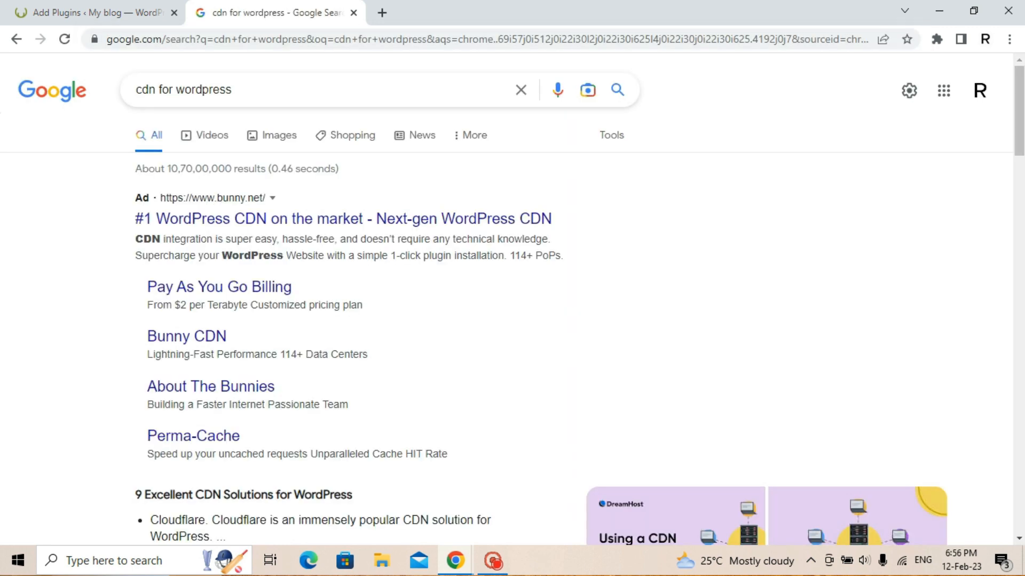
scroll(506, 308, down, 5)
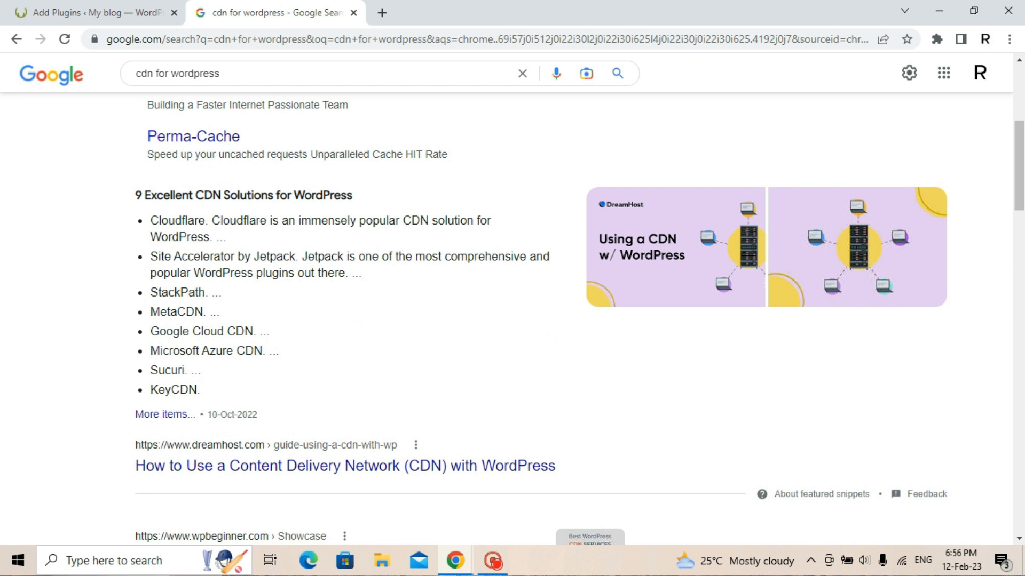
Search Google for "cloudflare cdn" in another new tab and open Cloudflare's Content Delivery Network page.
key(ctrl+t)
text(c)
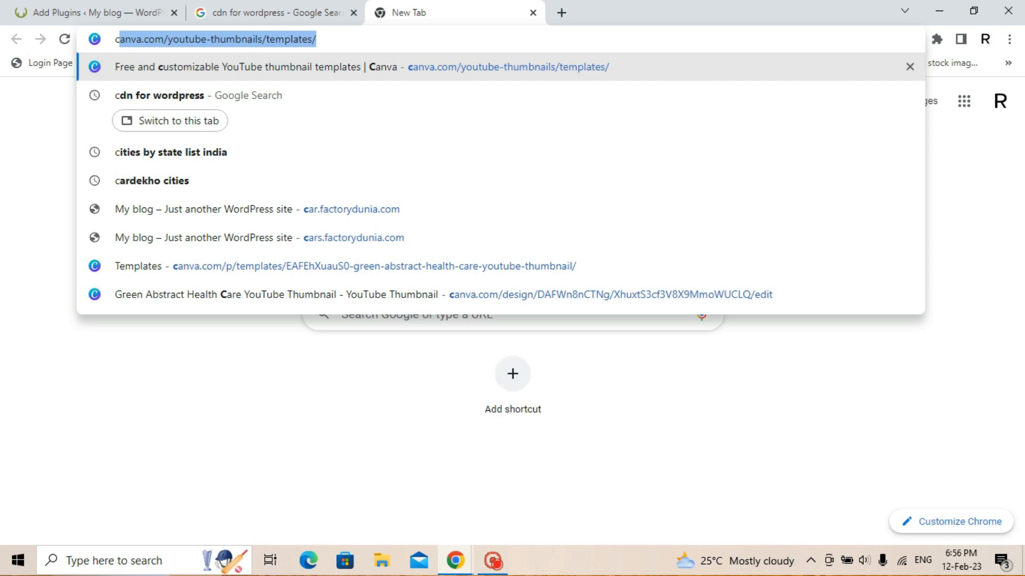
text(loudflare cdn)
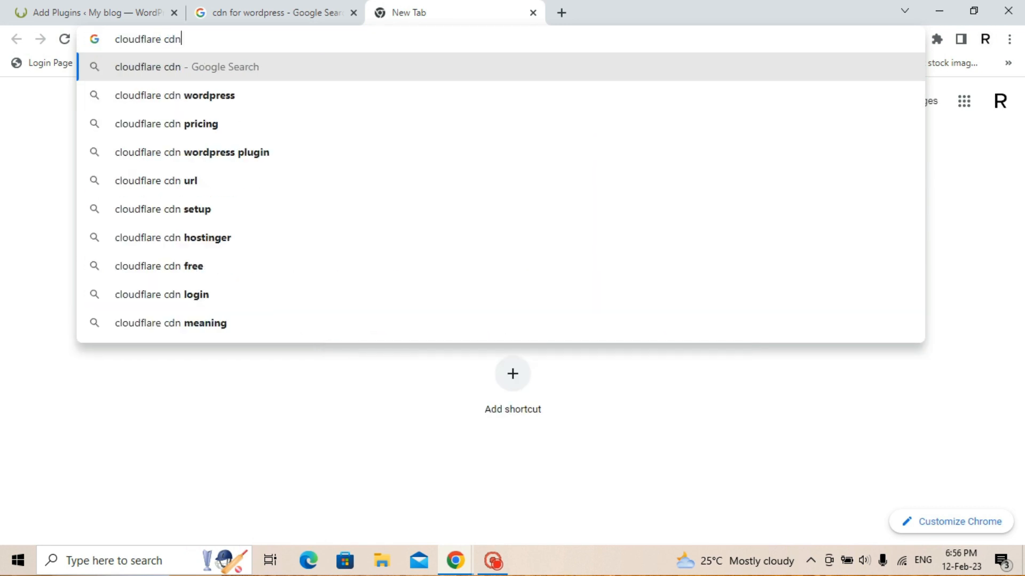
key(Return)
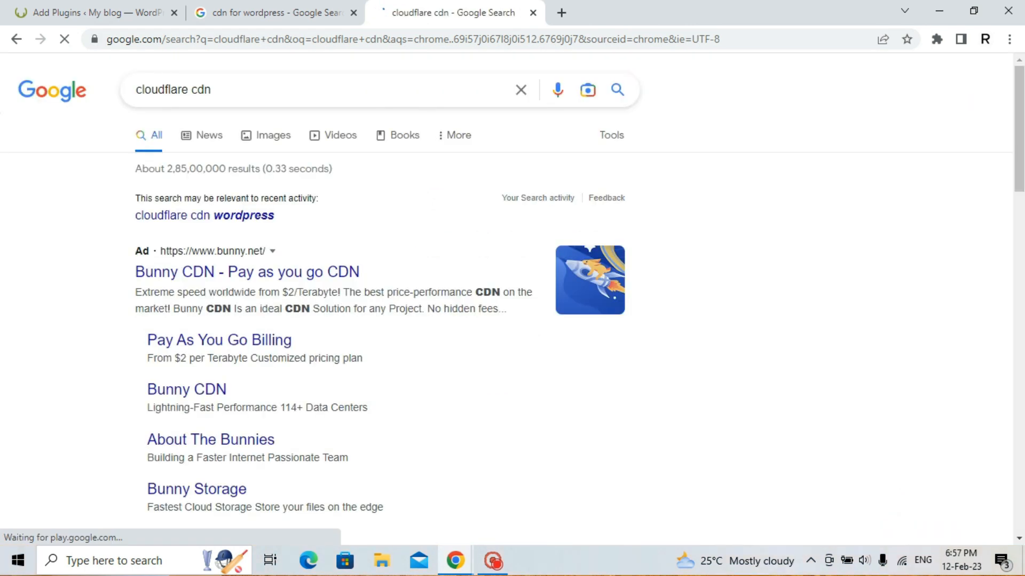
scroll(512, 314, down, 5)
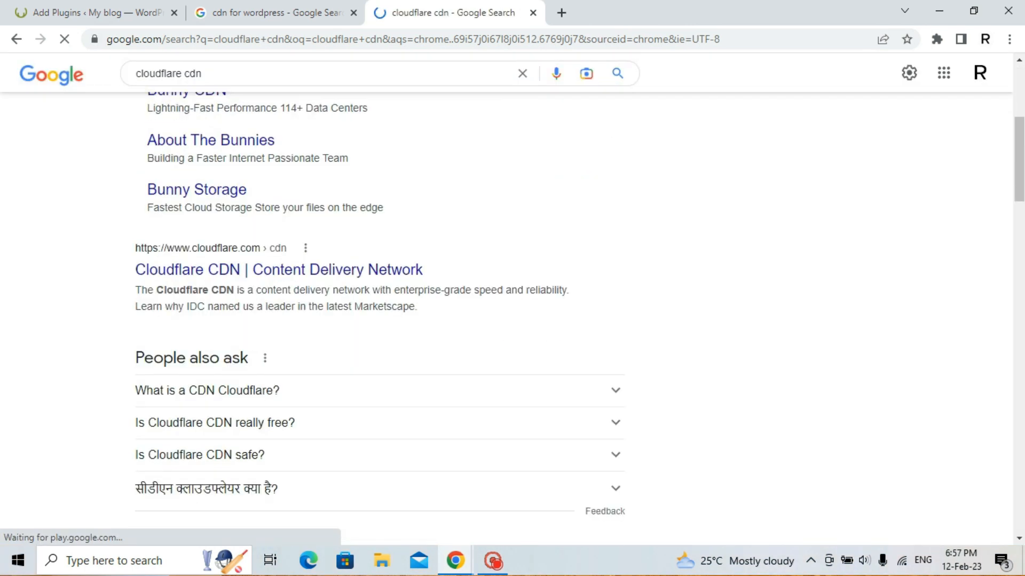
click(279, 269)
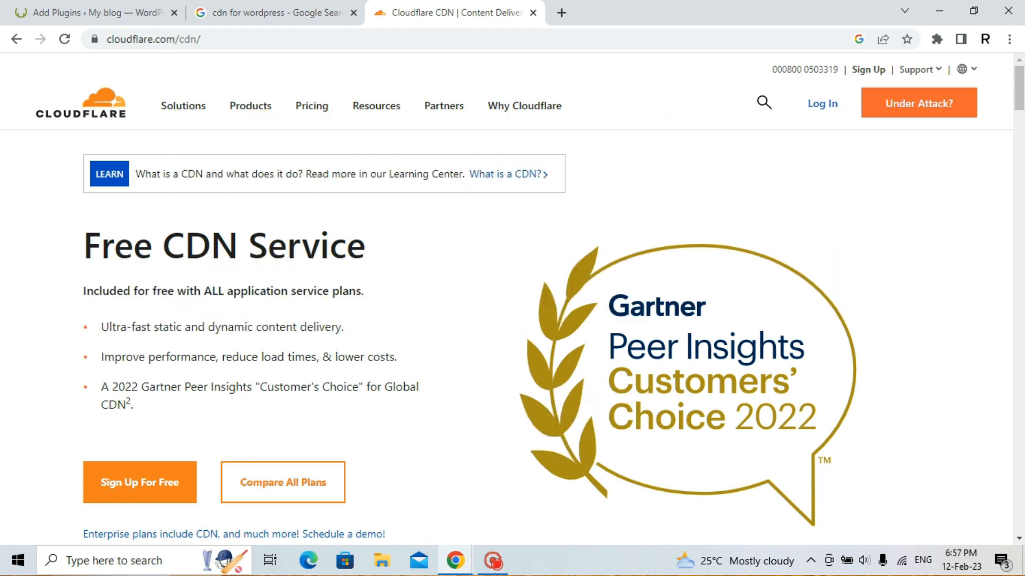
Compare Cloudflare's Free, Pro, Business and Enterprise CDN plans.
scroll(506, 337, down, 1)
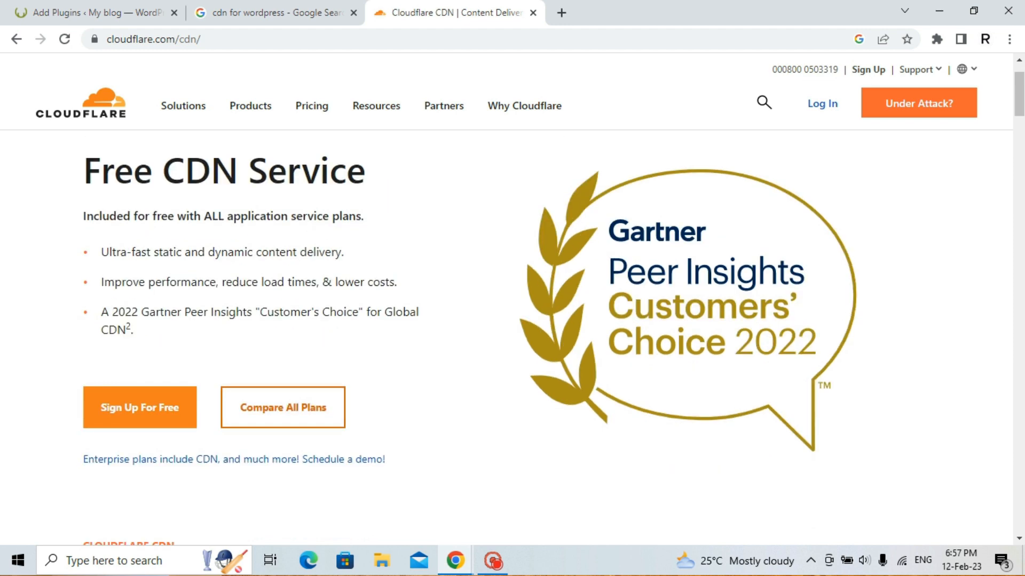
click(283, 407)
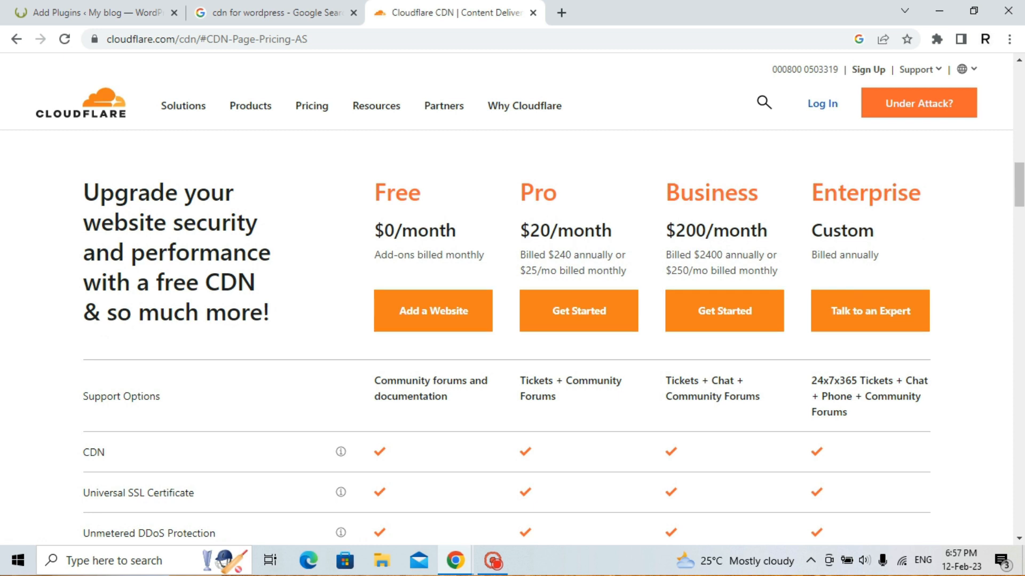
scroll(506, 448, down, 1)
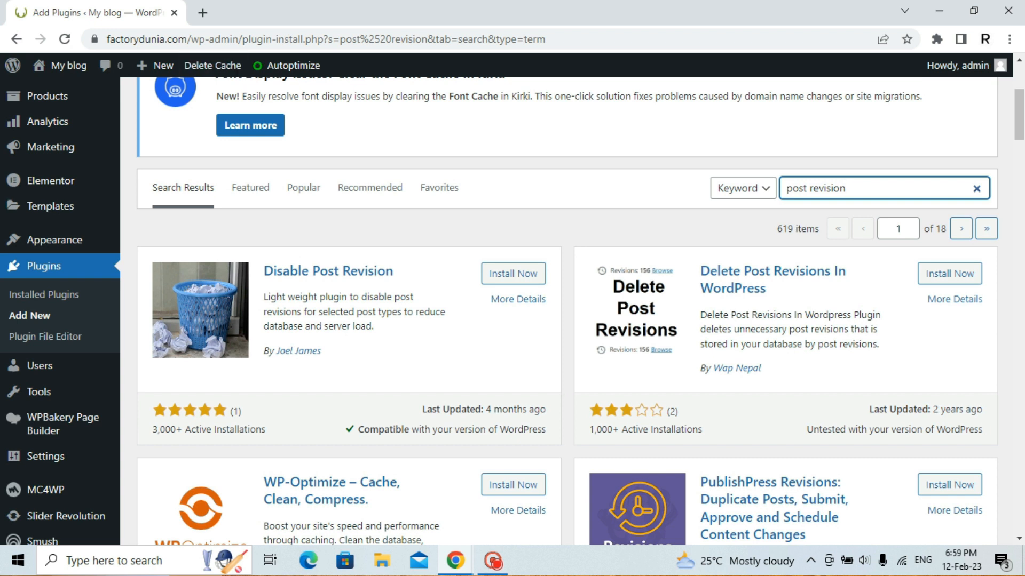
Open godaddy.com in a new browser tab to reach the site's hosting account.
key(ctrl+t)
text(godadd)
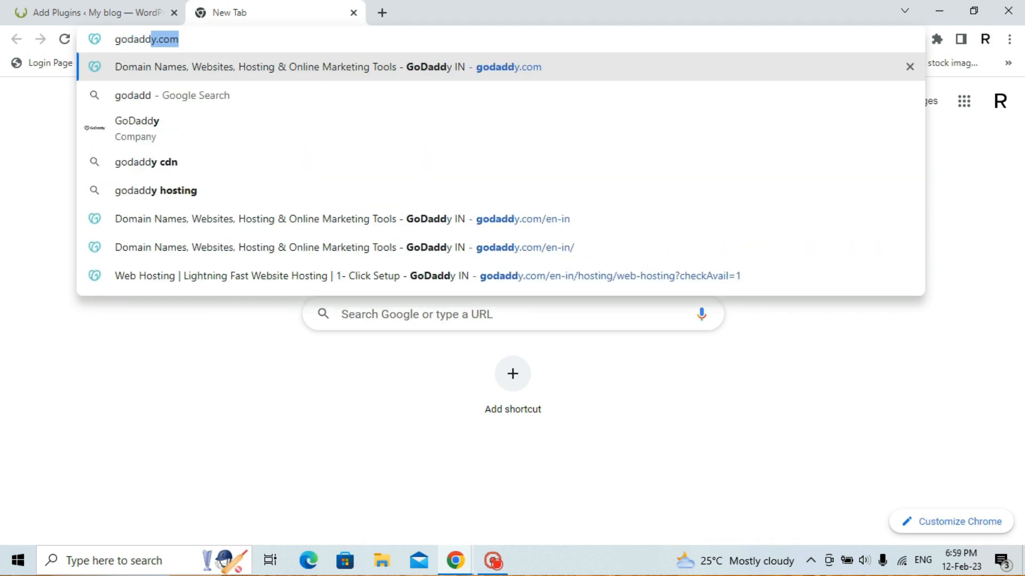
key(Return)
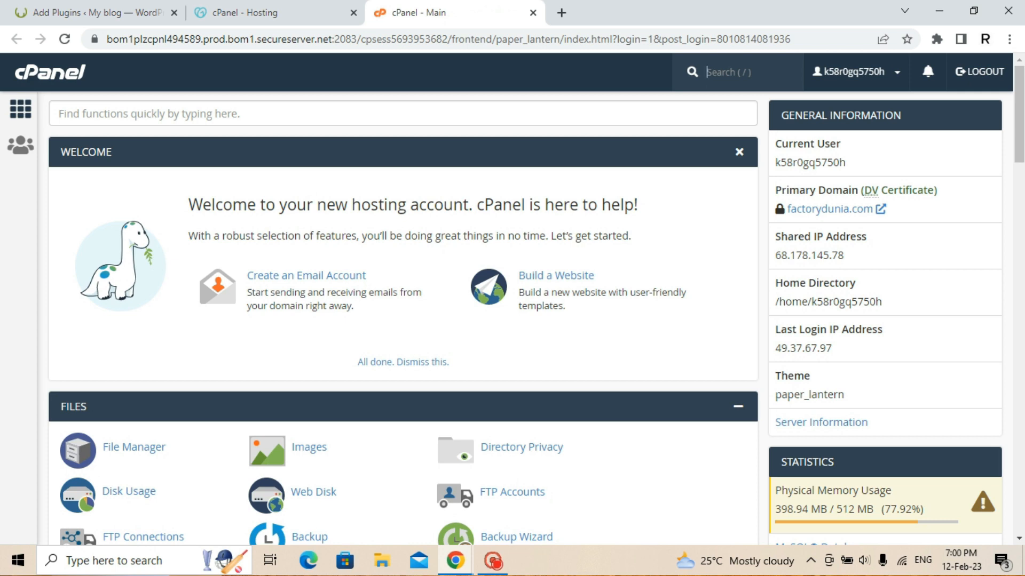
Open the PHP version selector from cPanel's Software section, check the list of selectable PHP versions, and close the list.
scroll(80, 384, down, 10)
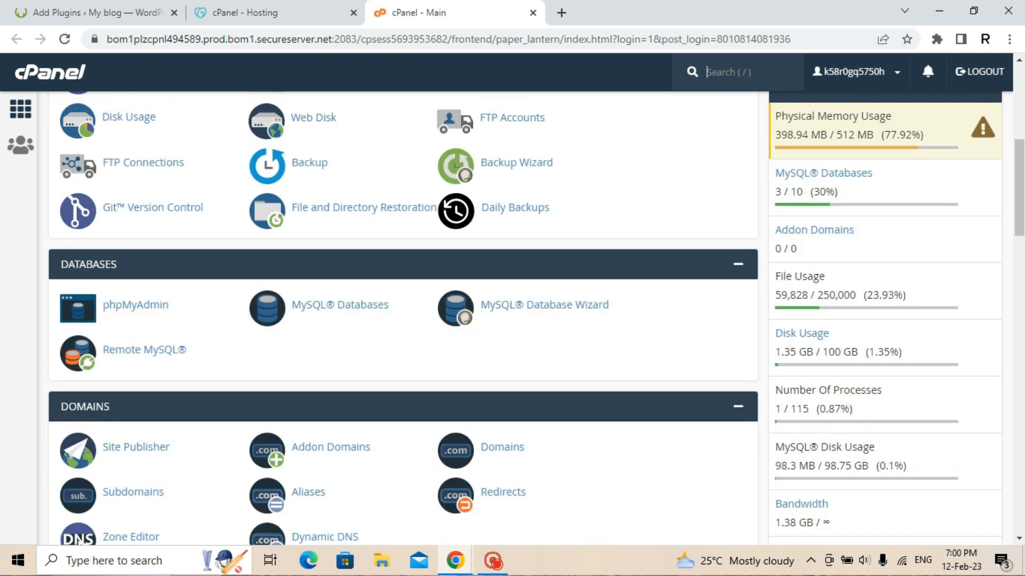
scroll(80, 385, down, 7)
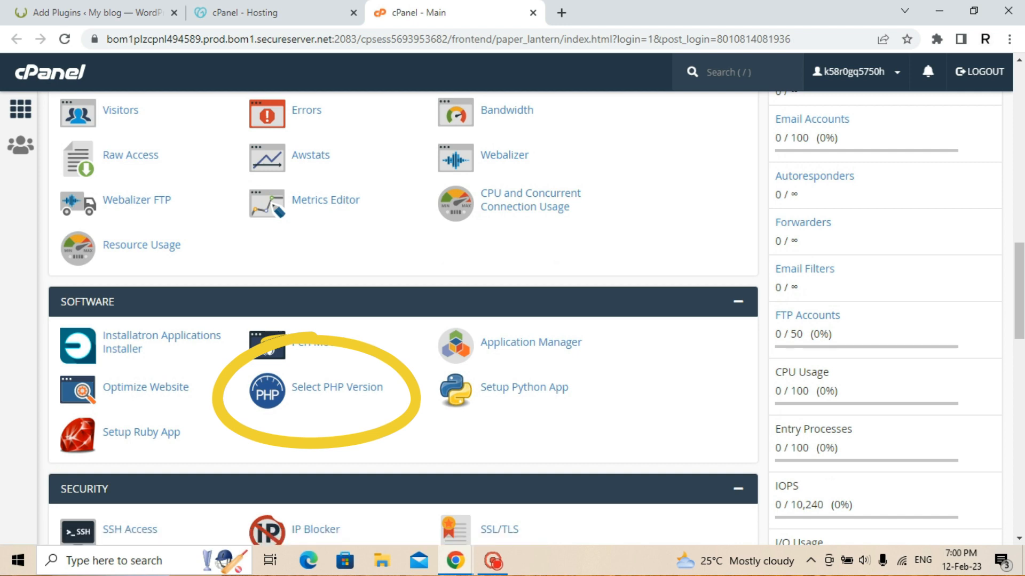
click(336, 387)
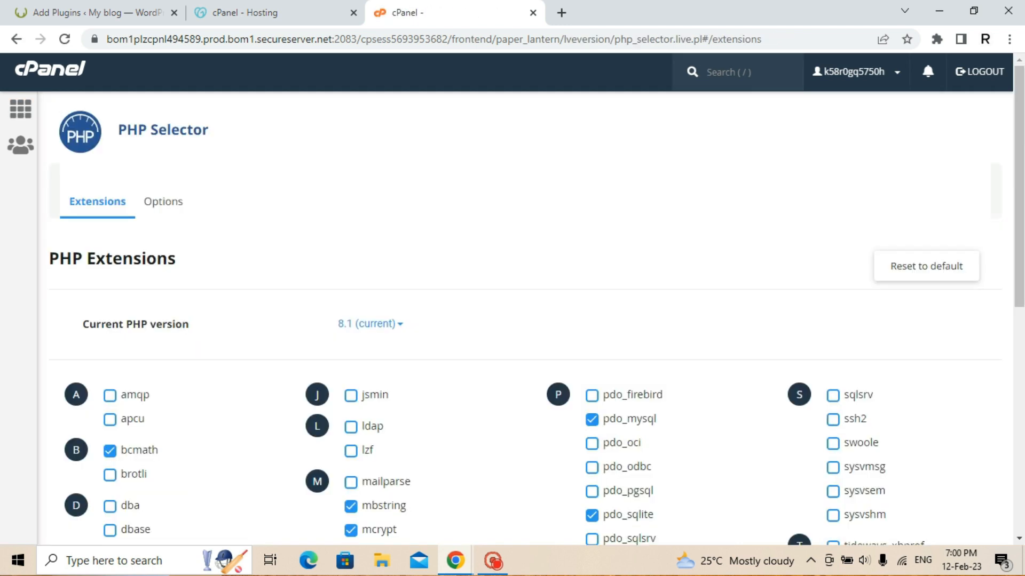
scroll(533, 320, down, 2)
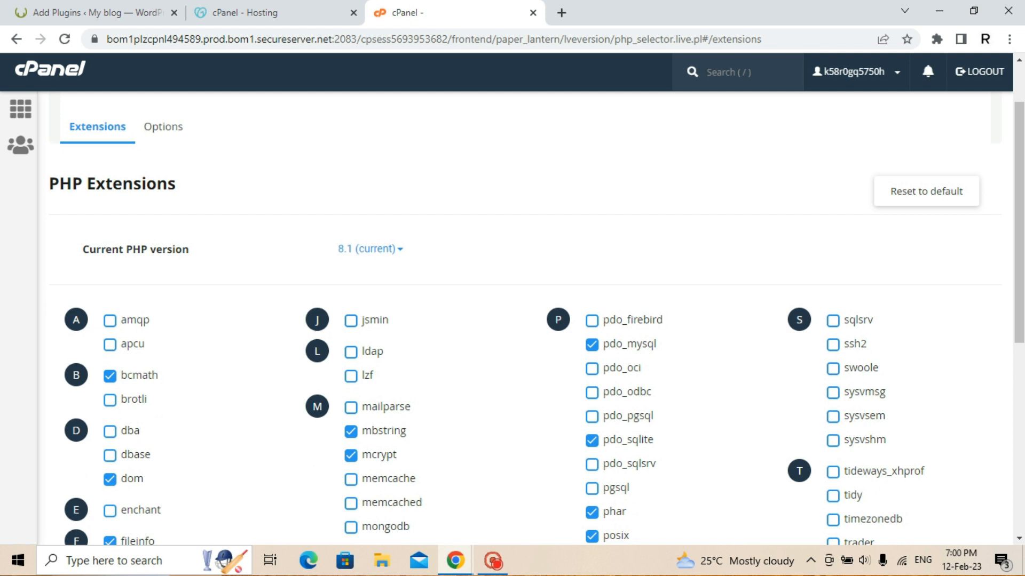
click(369, 249)
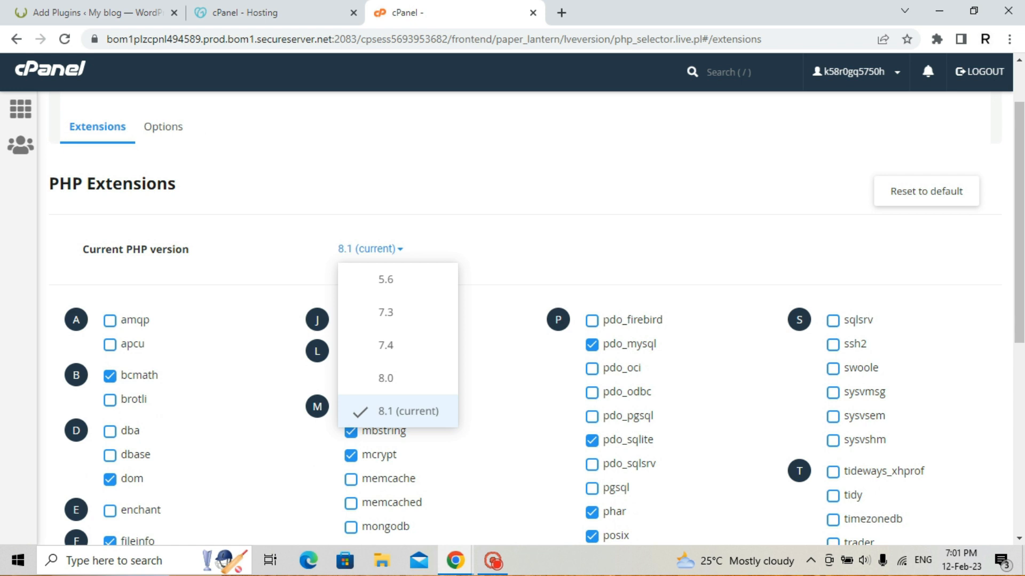
key(Escape)
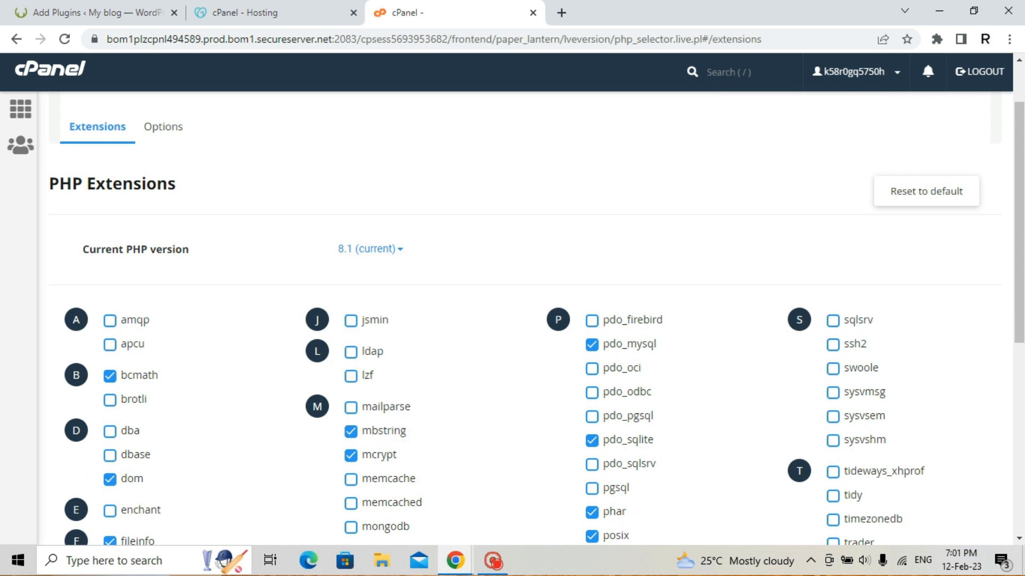